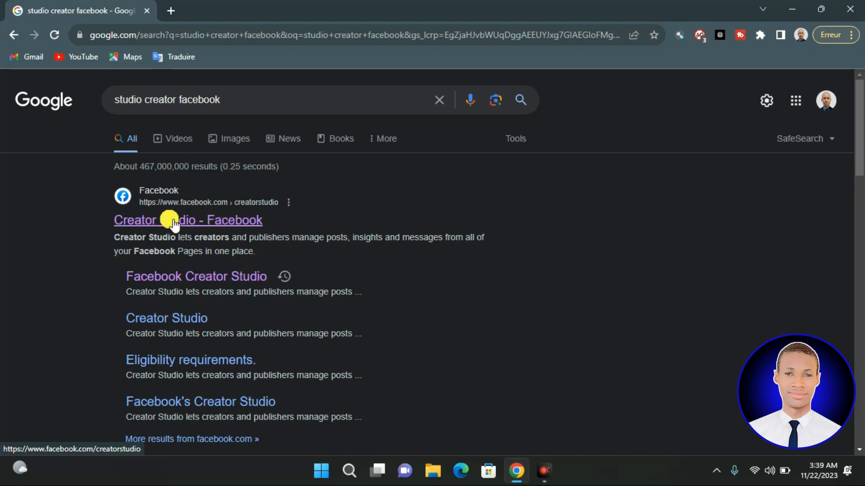
- Open the 'Creator Studio - Facebook' result, view its Instagram side, then return to Facebook
click(174, 225)
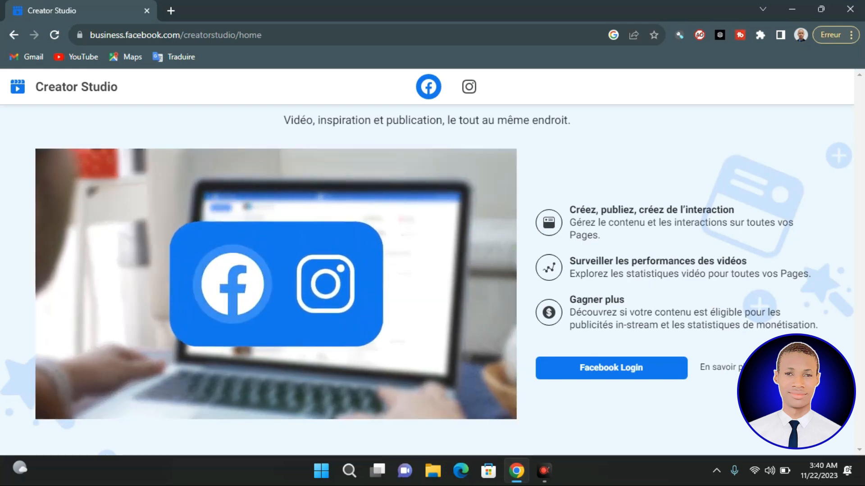
click(468, 87)
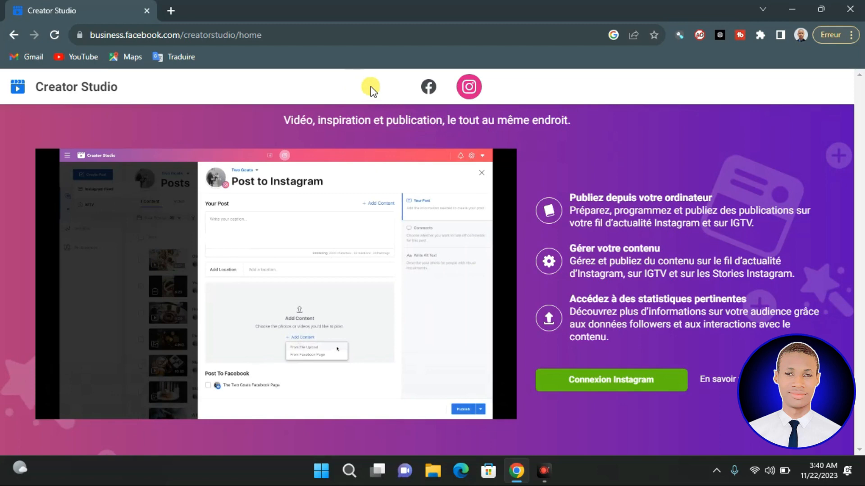
click(429, 90)
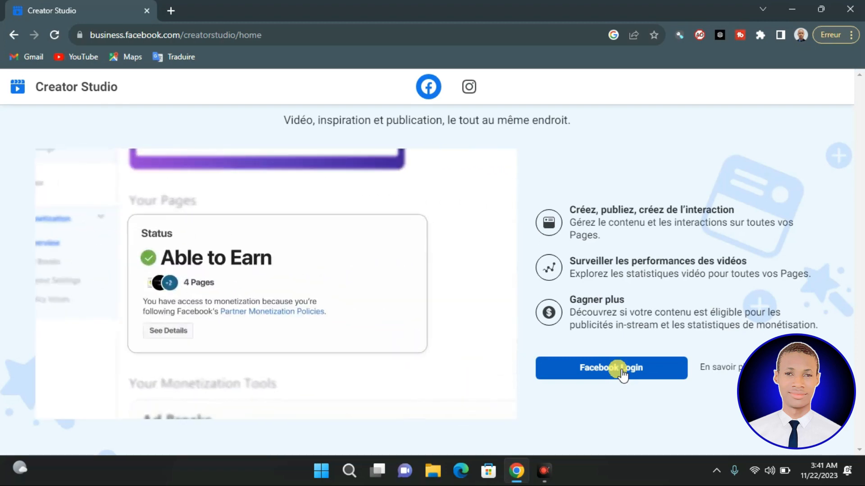
- Start Facebook Login and clear the pre-filled e-mail address before entering credentials
click(622, 373)
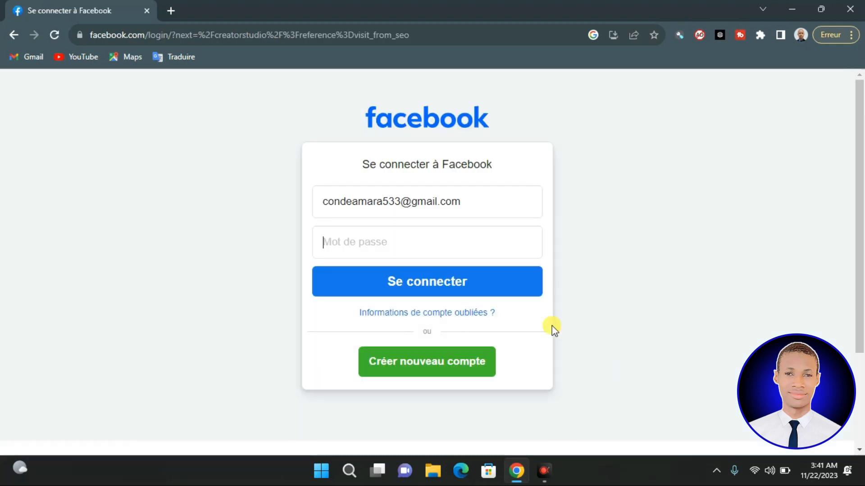
drag(478, 202, 288, 208)
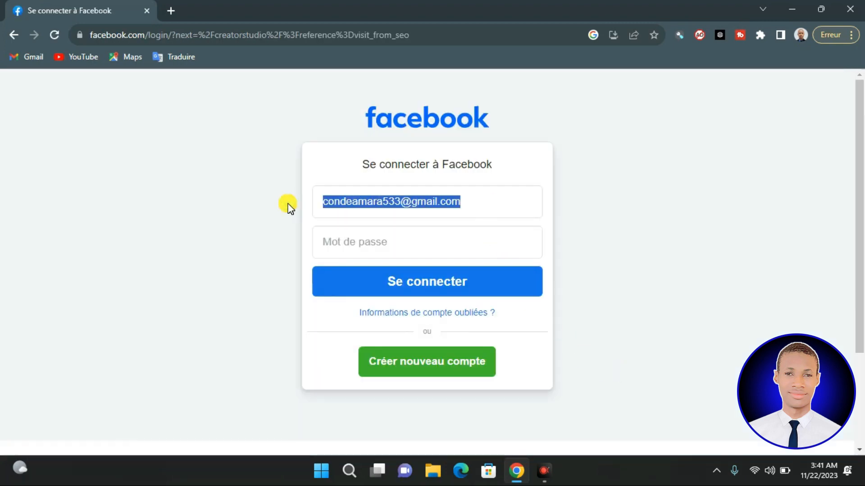
key(BackSpace)
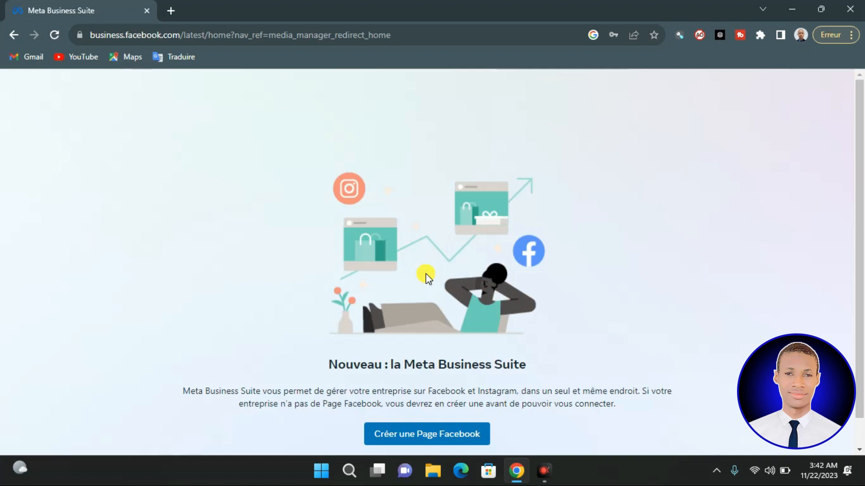
- Scroll down the introduction page and choose 'Créer une Page Facebook'
scroll(635, 300, down, 1)
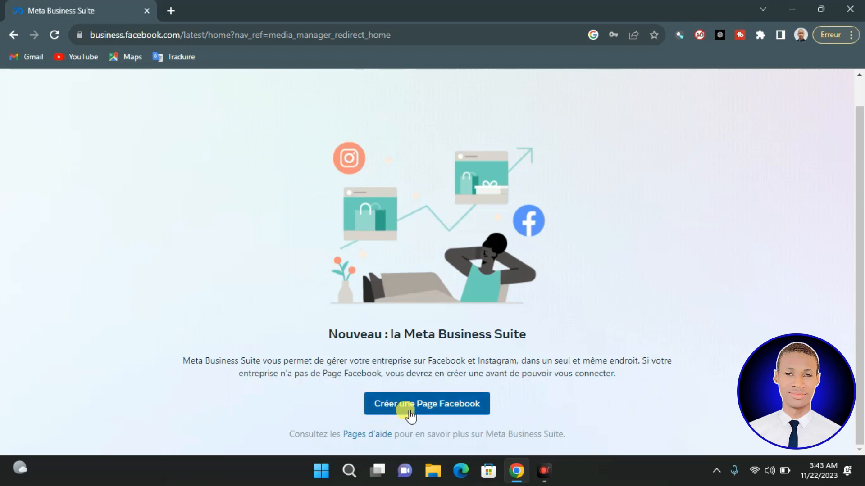
click(458, 405)
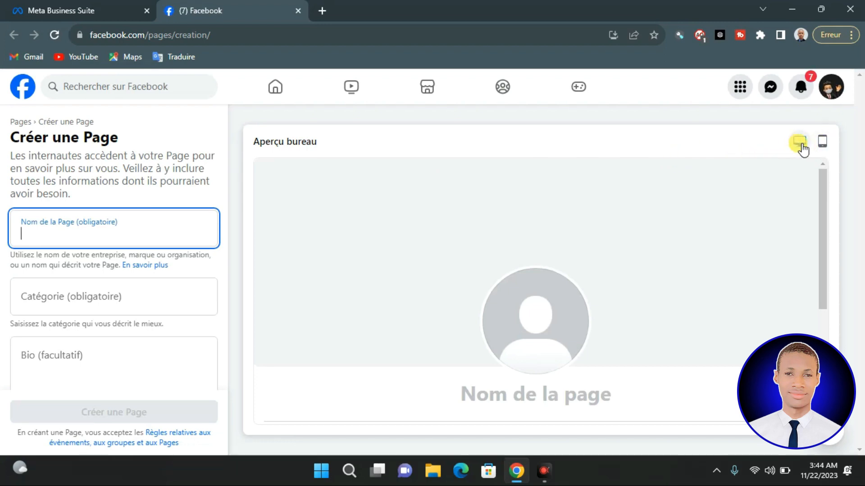
click(823, 150)
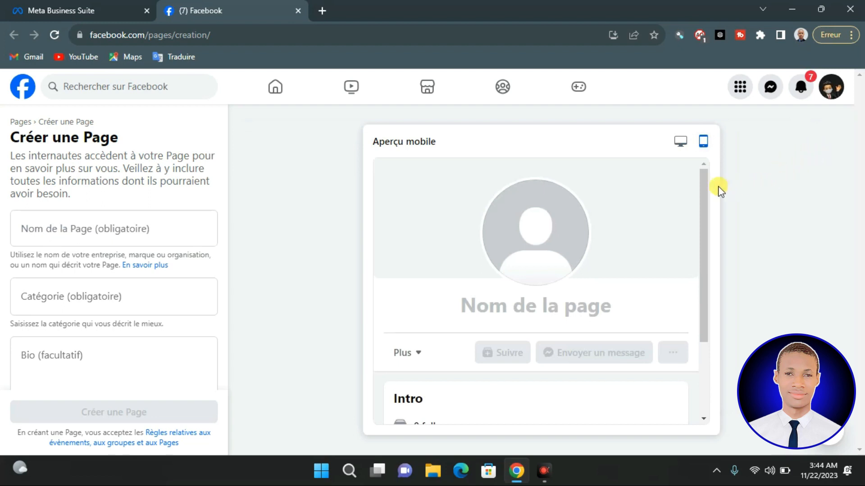
click(679, 141)
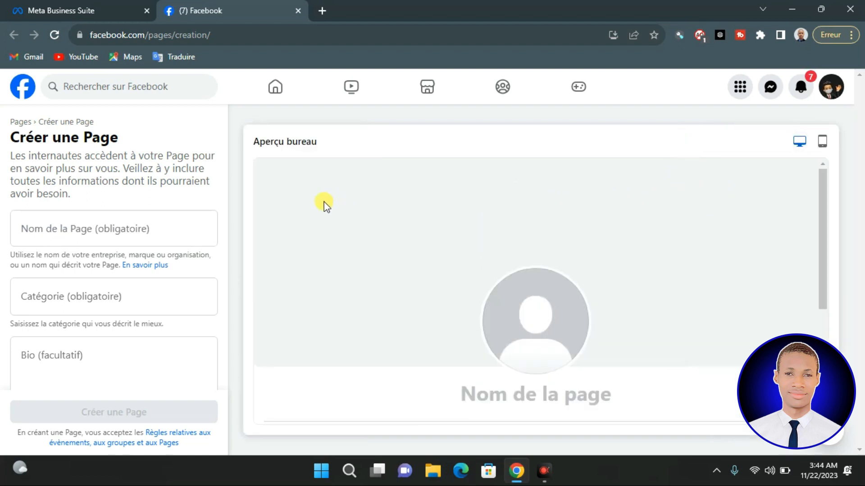
scroll(72, 252, down, 1)
scroll(71, 251, up, 1)
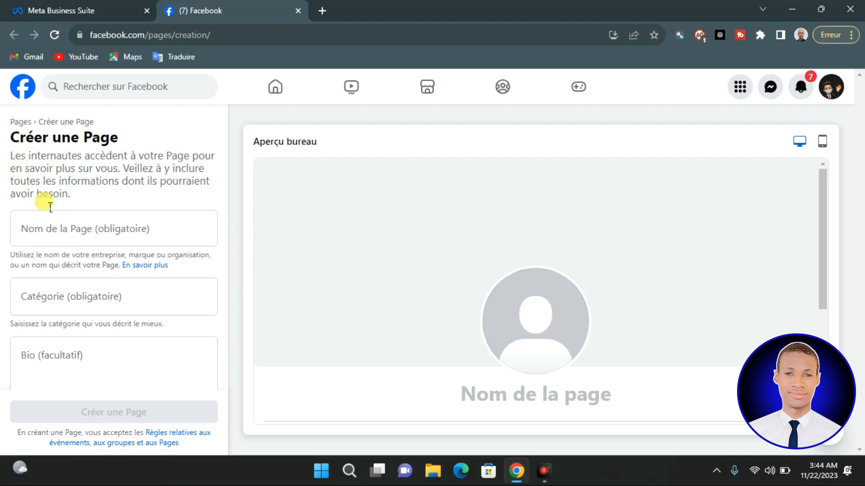
scroll(70, 248, down, 1)
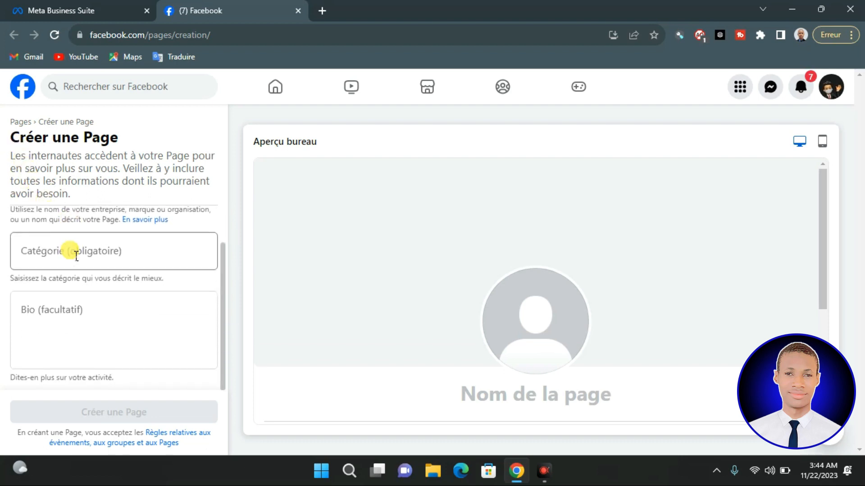
scroll(118, 289, up, 1)
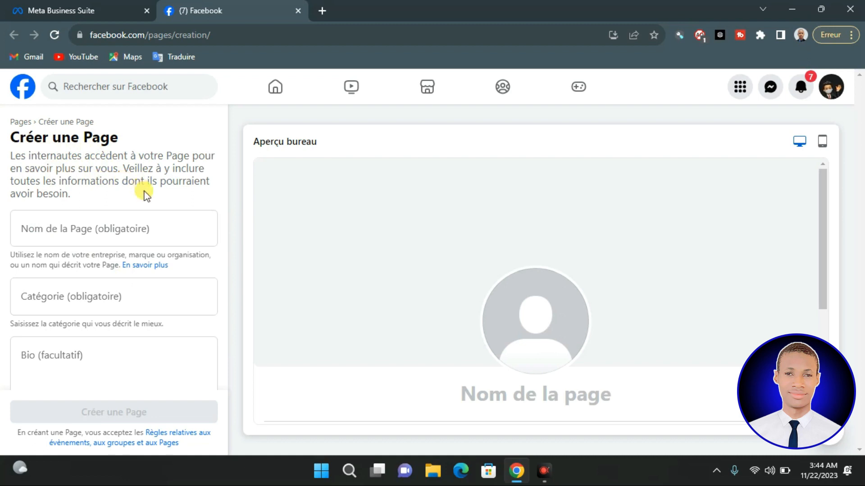
- Enter MEZZO-TECH as the Page name
click(100, 234)
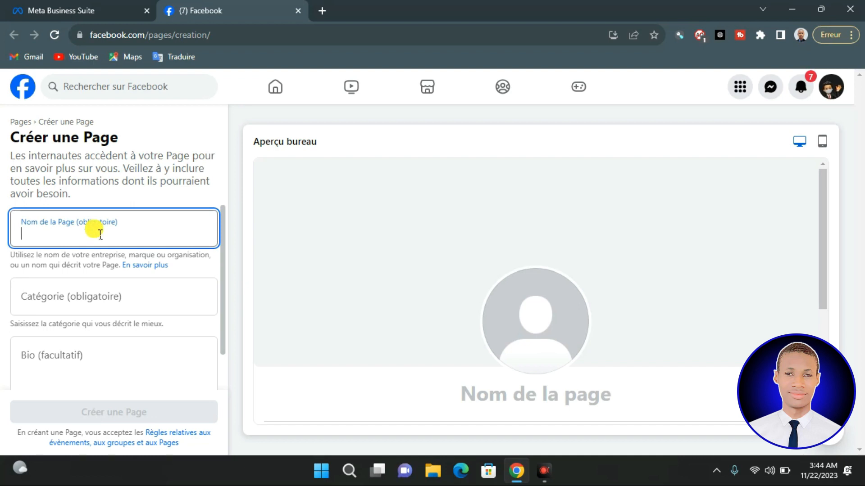
text(m)
key(BackSpace)
text(MEZZO-TECH)
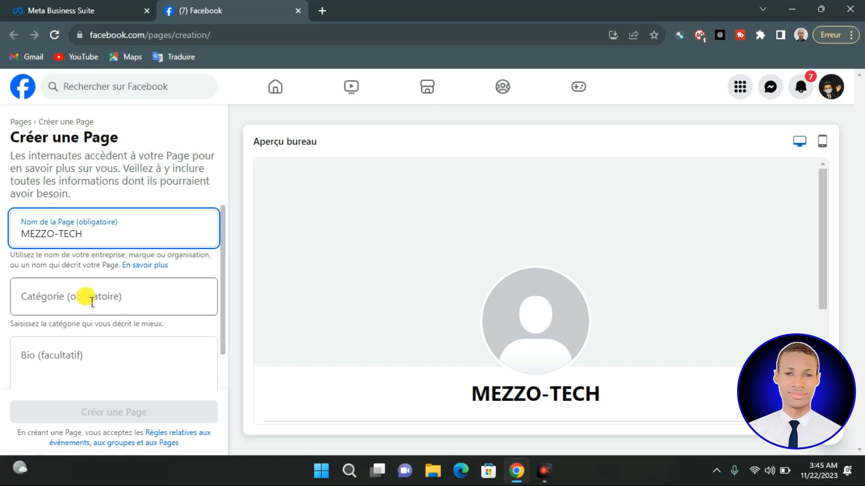
- Search the category list for 'Tech' and set the category to Science et technologie
click(91, 301)
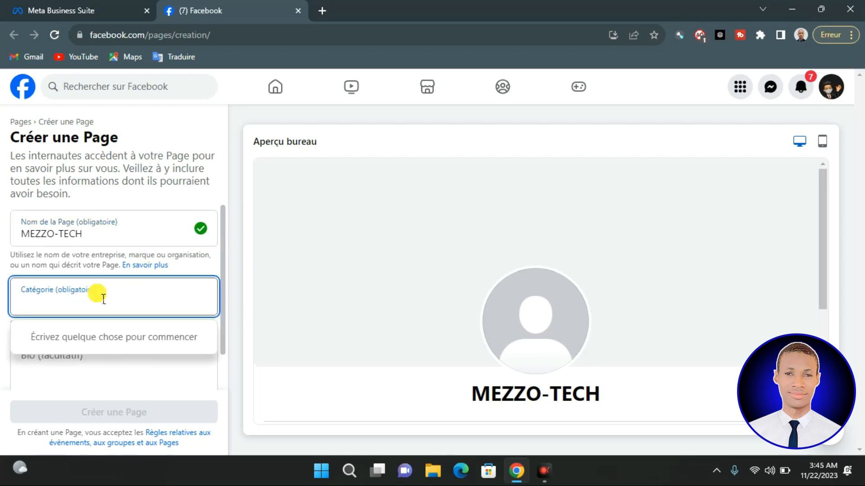
text(L'infort)
key(BackSpace)
key(BackSpace)
key(BackSpace)
key(BackSpace)
key(BackSpace)
key(BackSpace)
key(BackSpace)
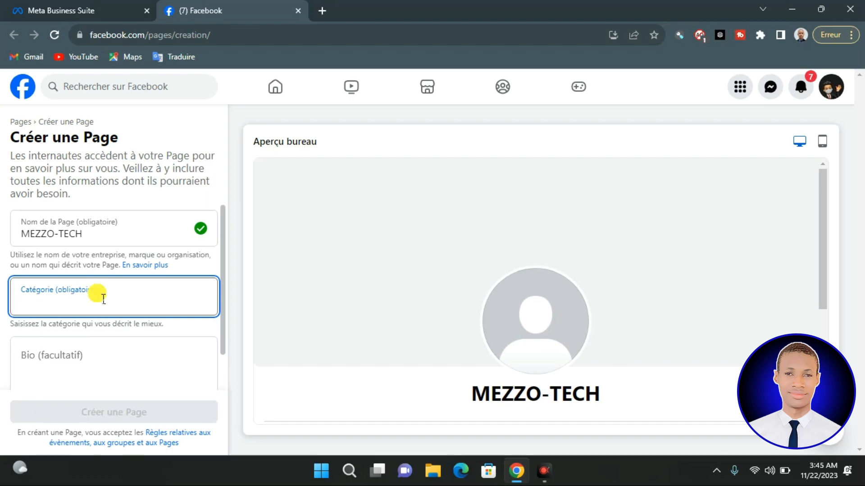
text(Tech)
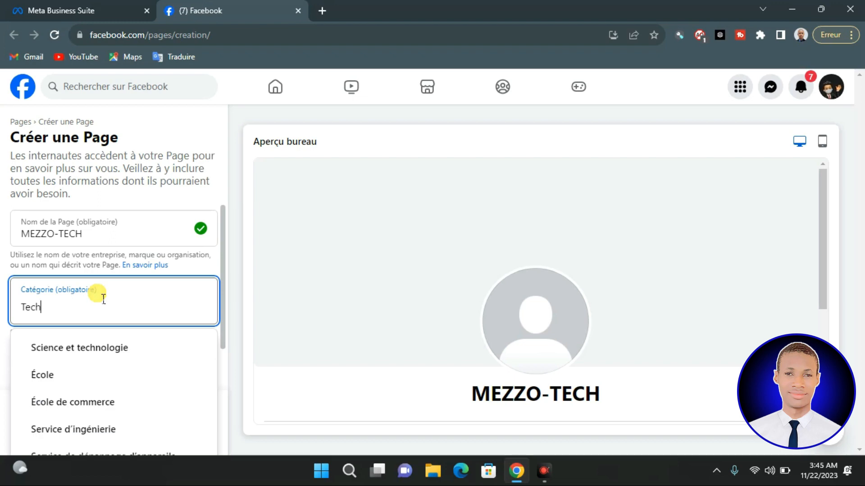
click(115, 355)
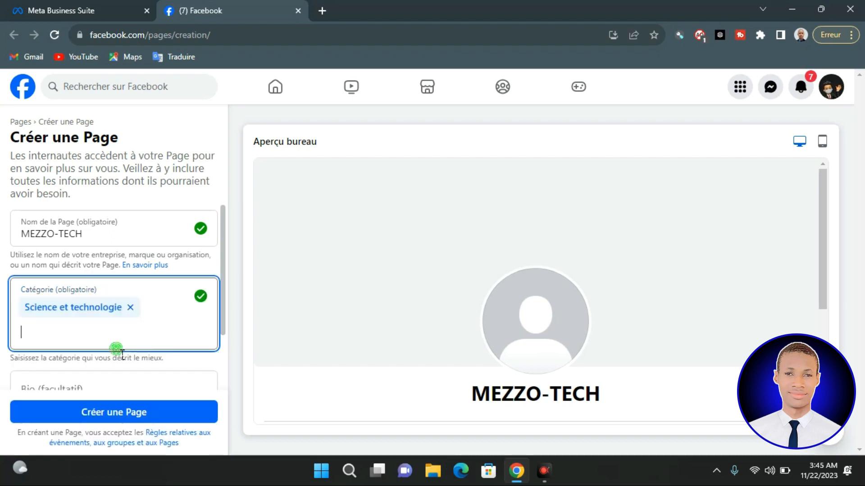
scroll(136, 340, down, 2)
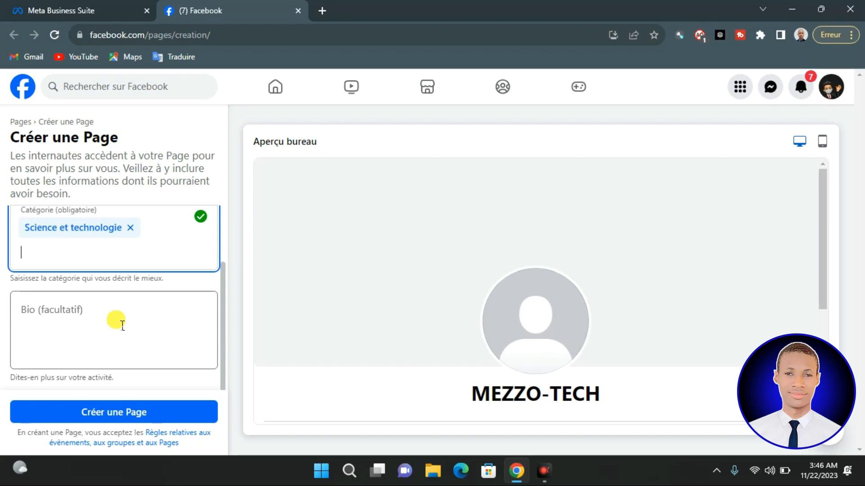
- Paste 'Bonjour et Bienvenue chez MEZZO-TECH' into the Bio field and review it in the preview
click(67, 318)
click(117, 316)
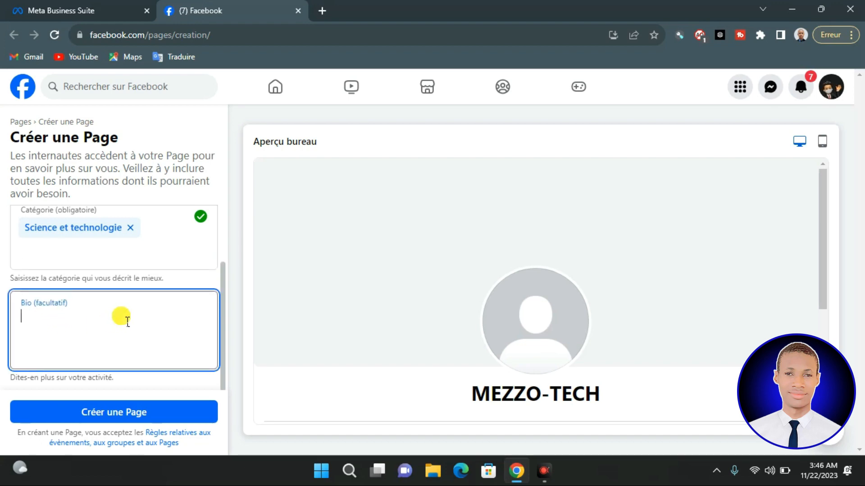
text(Bonjour et Bienvenue chez MEZZO-TECH)
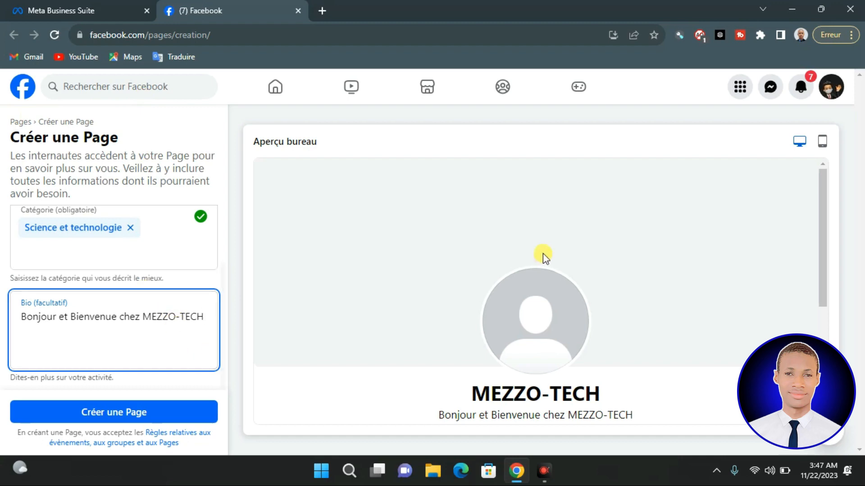
scroll(540, 257, down, 5)
scroll(495, 272, up, 2)
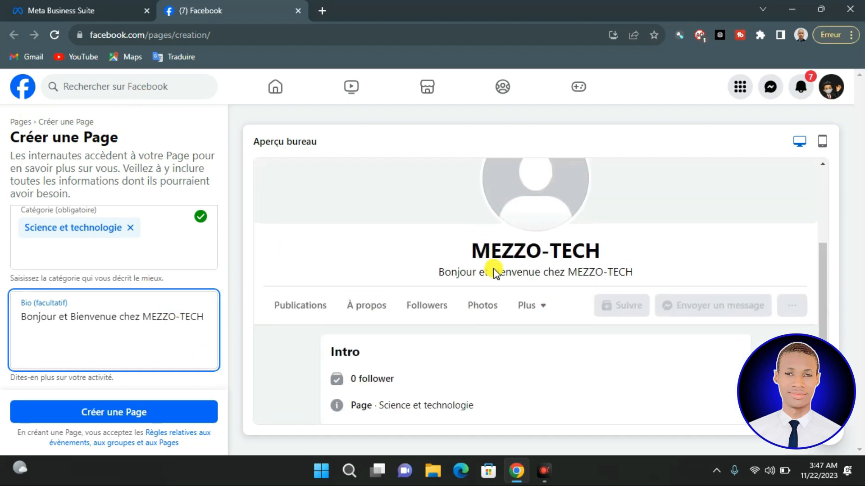
scroll(540, 295, up, 2)
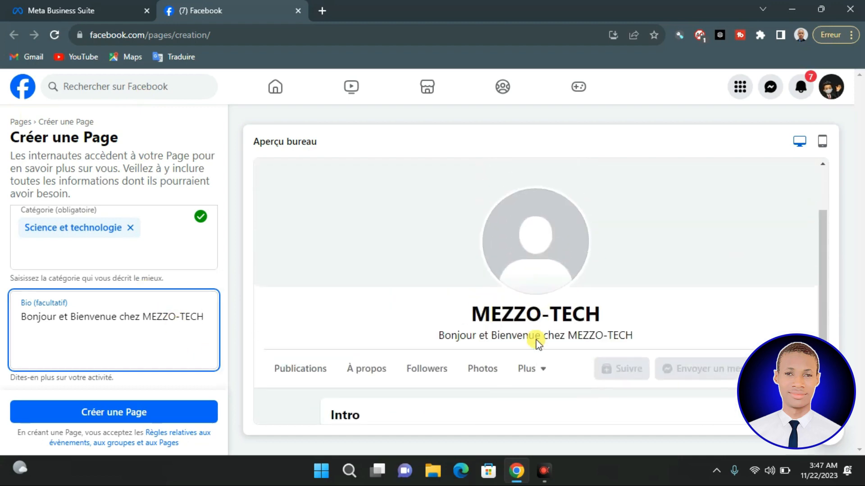
scroll(415, 333, down, 3)
scroll(549, 361, up, 4)
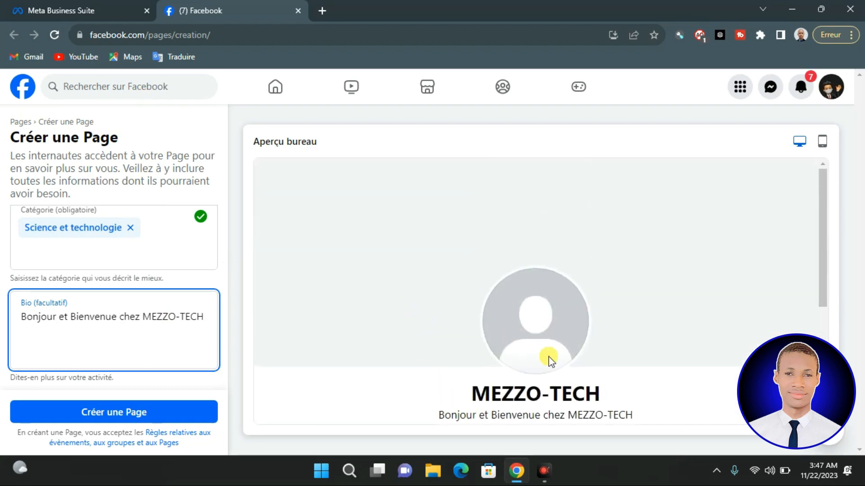
scroll(682, 284, down, 2)
click(675, 266)
scroll(653, 259, down, 2)
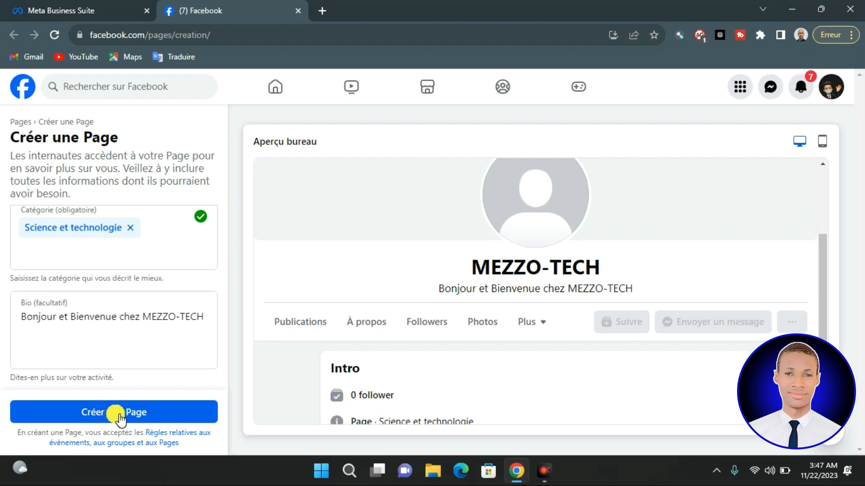
- Submit the form, then correct the rejected Page name so it reads 'Mezzo-Tech'
click(120, 418)
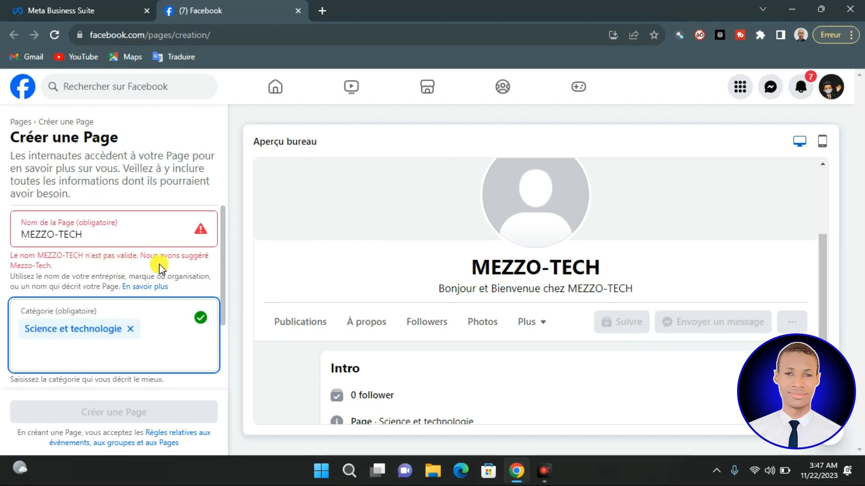
click(48, 269)
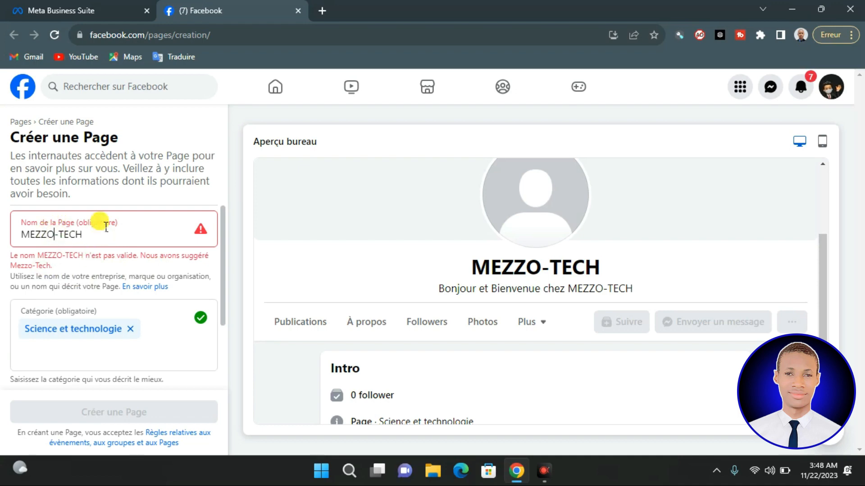
key(BackSpace)
key(BackSpace)
key(BackSpace)
key(BackSpace)
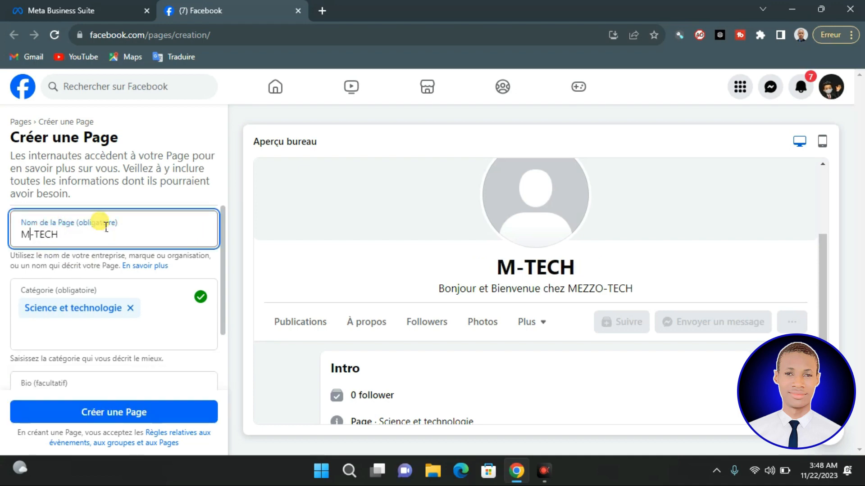
text(ezz)
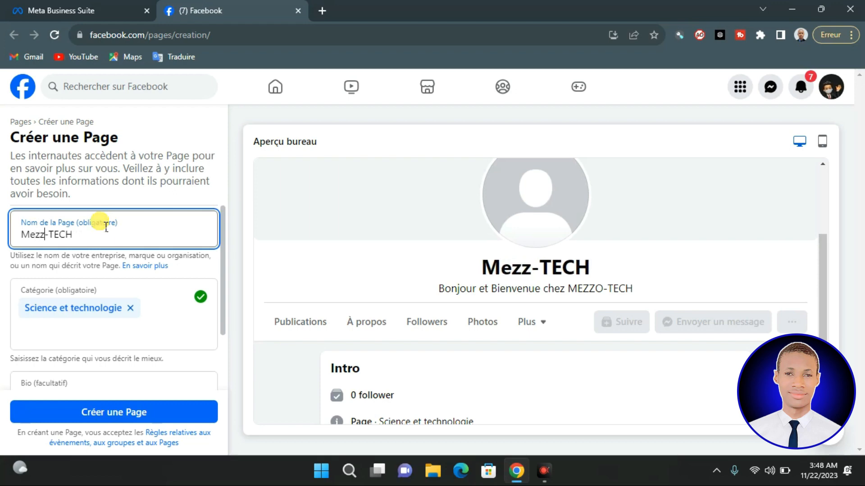
text(o)
click(94, 236)
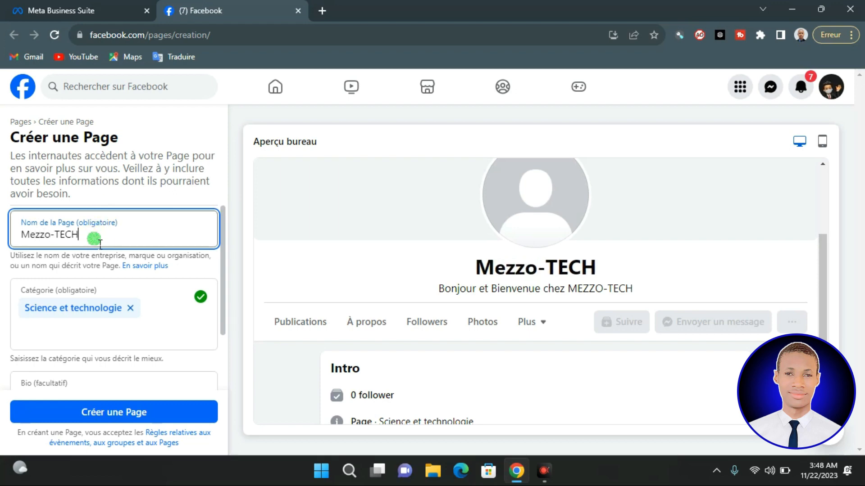
key(BackSpace)
key(BackSpace)
key(BackSpace)
text(ech)
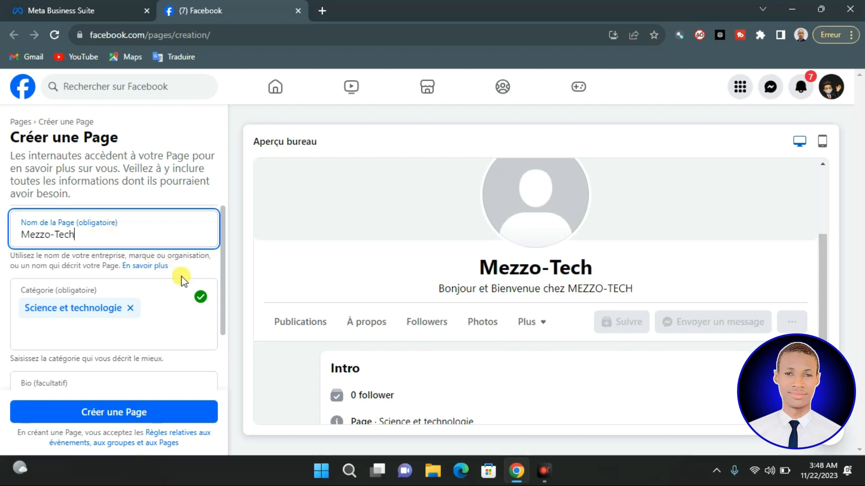
scroll(178, 288, down, 2)
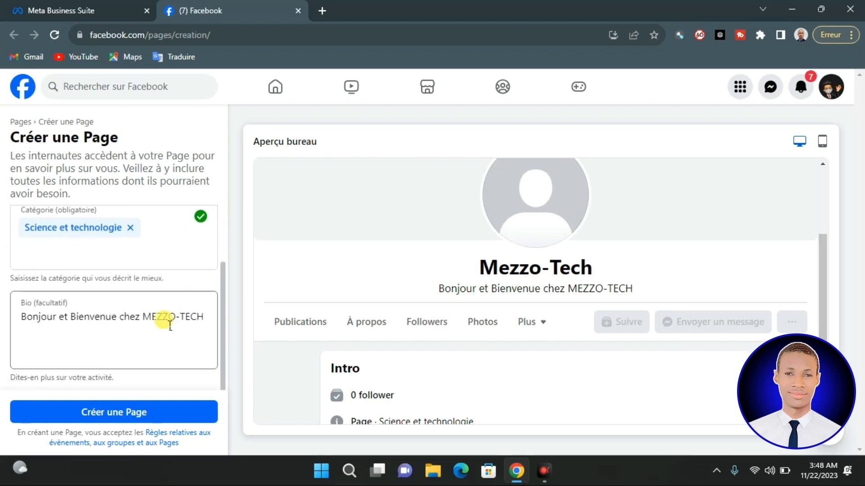
- Create the Mezzo-Tech Page and look over the first setup step's fields
click(122, 413)
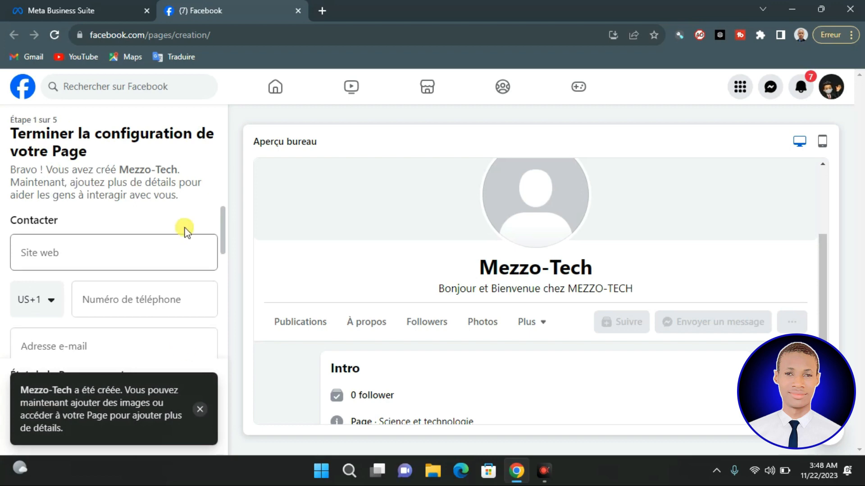
scroll(162, 272, down, 3)
scroll(162, 270, up, 3)
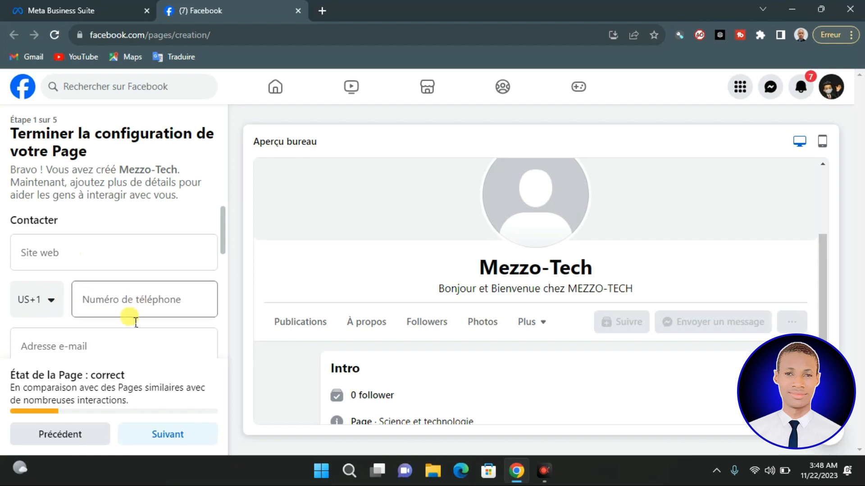
scroll(122, 322, down, 3)
scroll(127, 318, up, 2)
scroll(117, 315, down, 2)
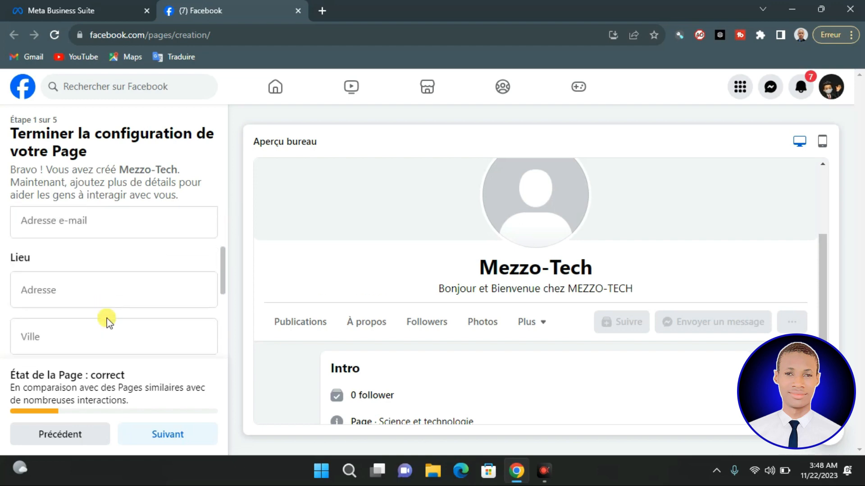
scroll(101, 310, up, 1)
scroll(96, 300, down, 1)
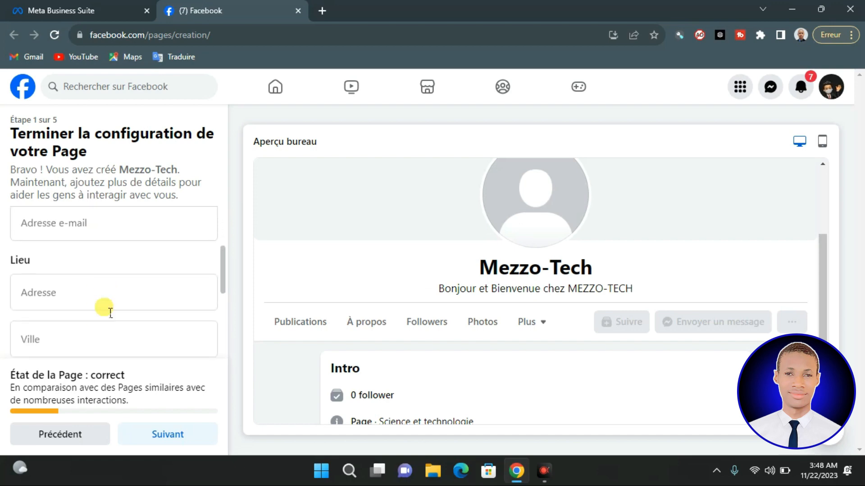
scroll(104, 297, down, 2)
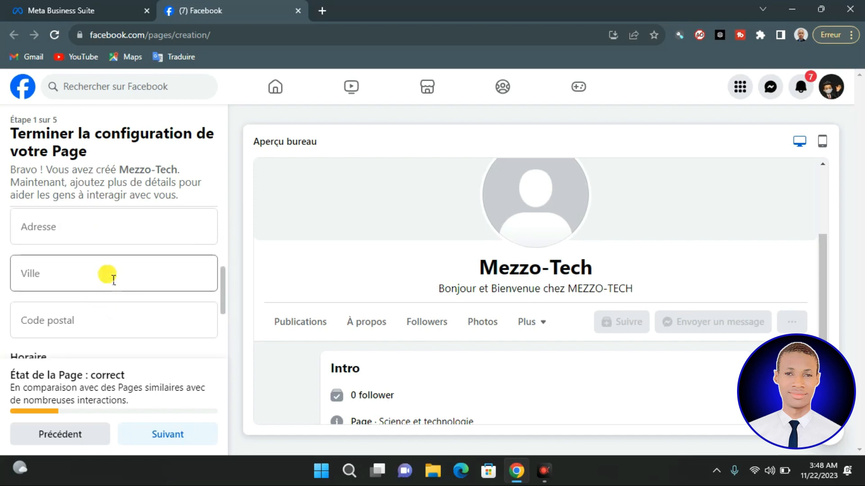
scroll(109, 280, down, 5)
scroll(122, 259, up, 1)
scroll(130, 266, down, 2)
scroll(134, 267, up, 1)
scroll(137, 270, down, 1)
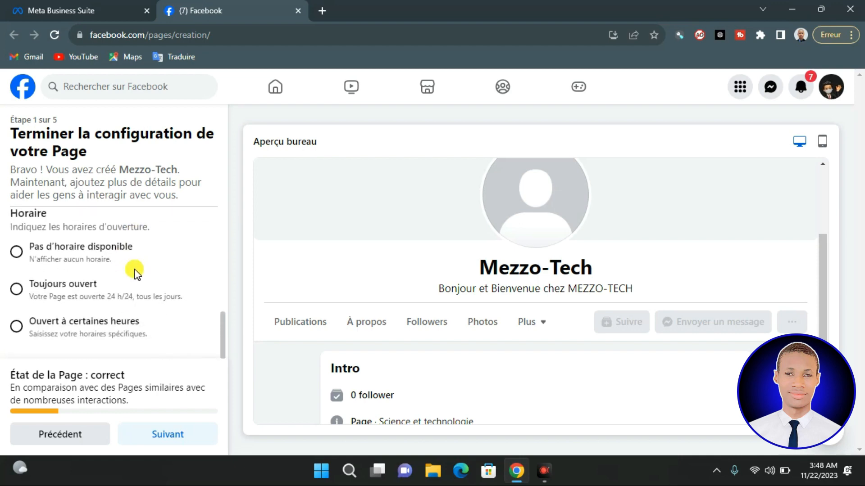
scroll(137, 275, up, 1)
scroll(138, 276, up, 4)
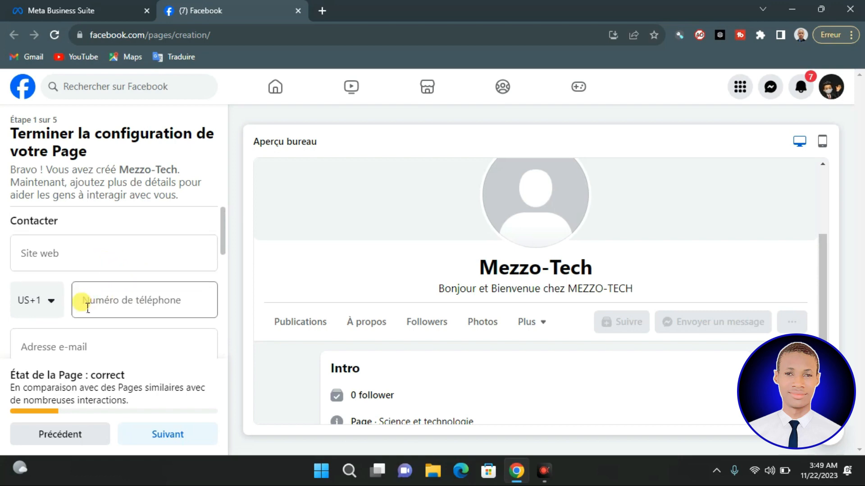
- Set the phone country code to Guinée (+224) and enter the Page's contact phone number
click(53, 302)
scroll(95, 396, down, 8)
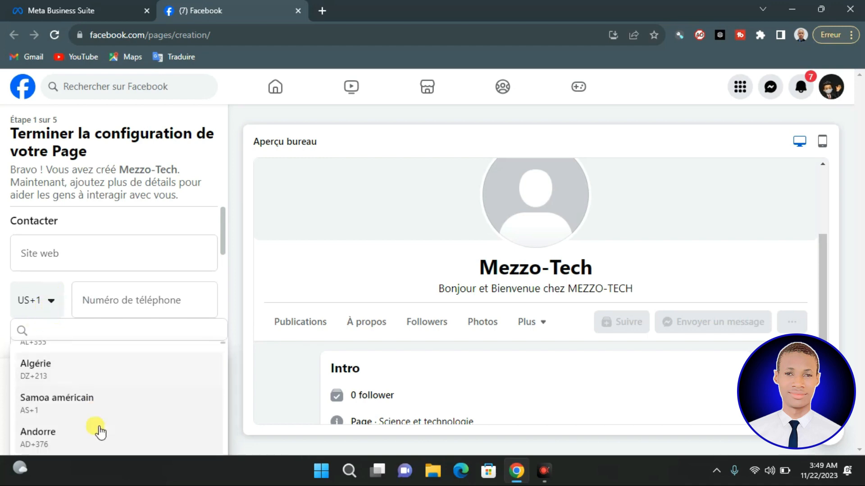
scroll(97, 419, down, 20)
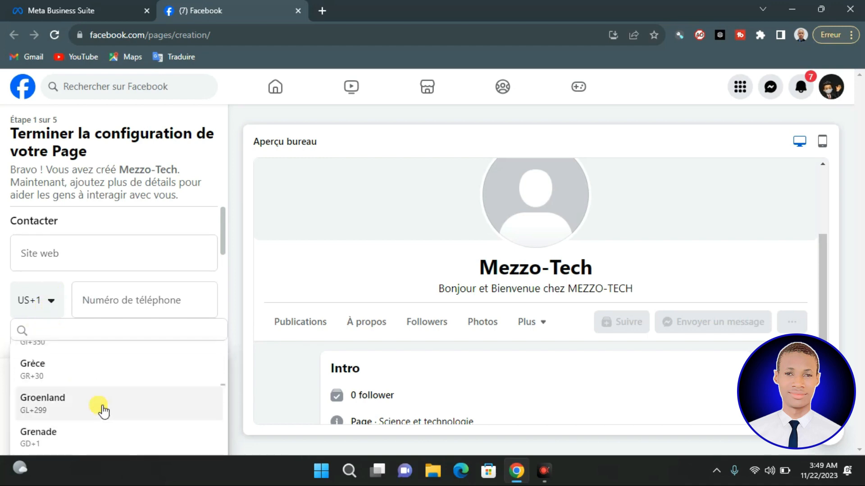
scroll(101, 408, down, 1)
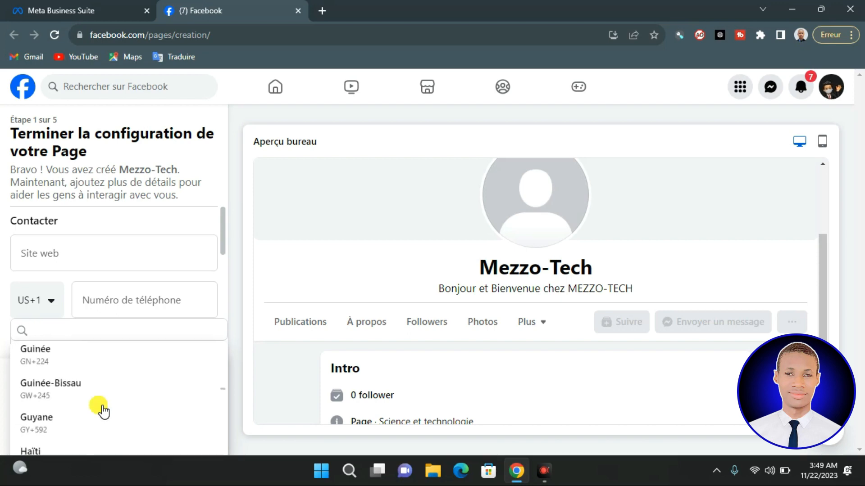
click(83, 366)
click(141, 310)
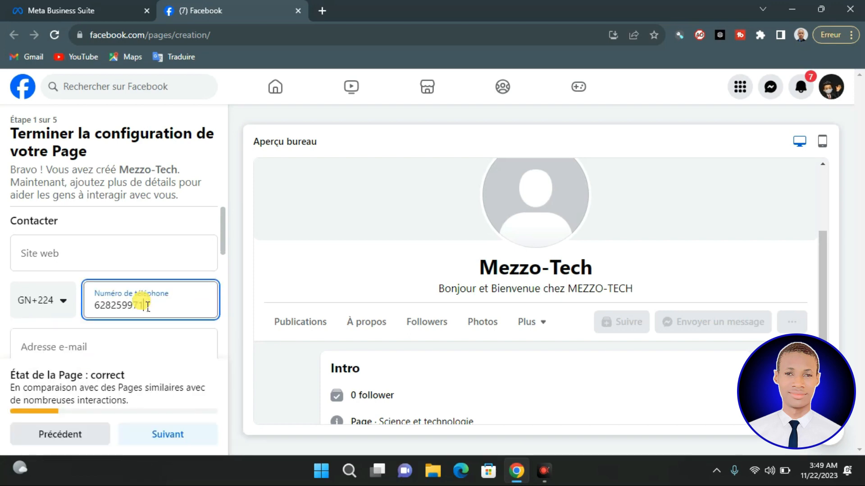
scroll(158, 299, down, 1)
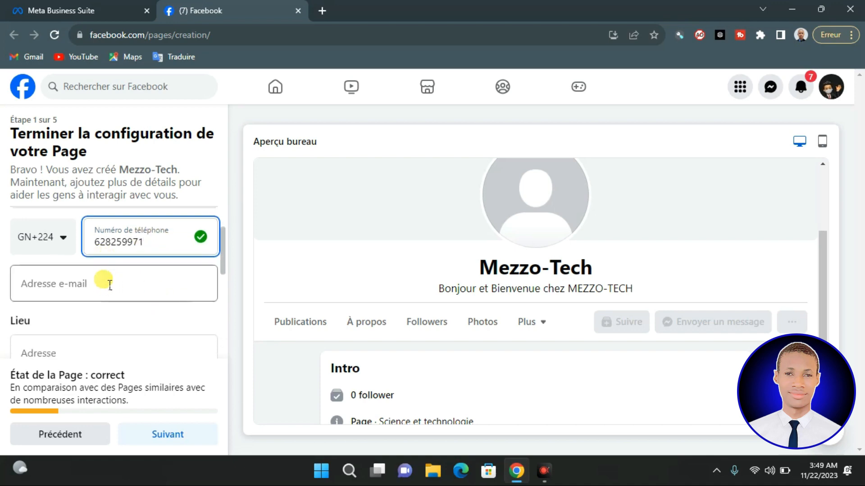
scroll(103, 282, up, 1)
scroll(103, 281, down, 2)
scroll(104, 293, up, 1)
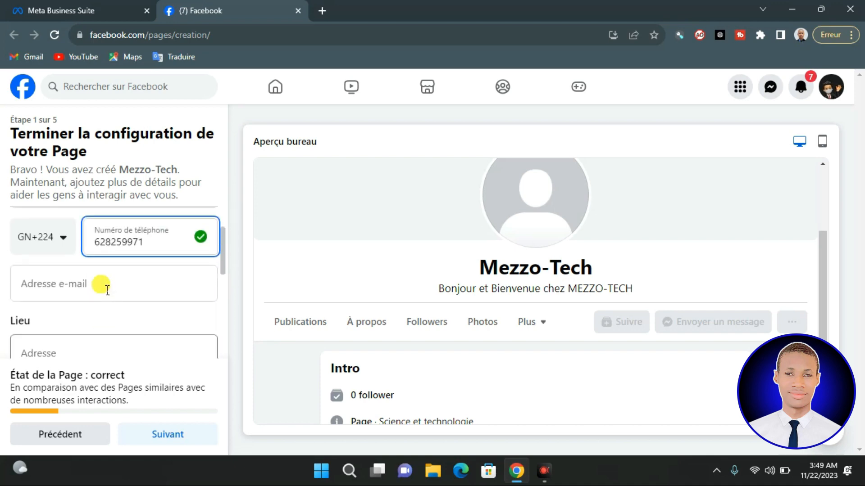
- Enter the Page's contact e-mail address and set its address to Guinée
click(102, 288)
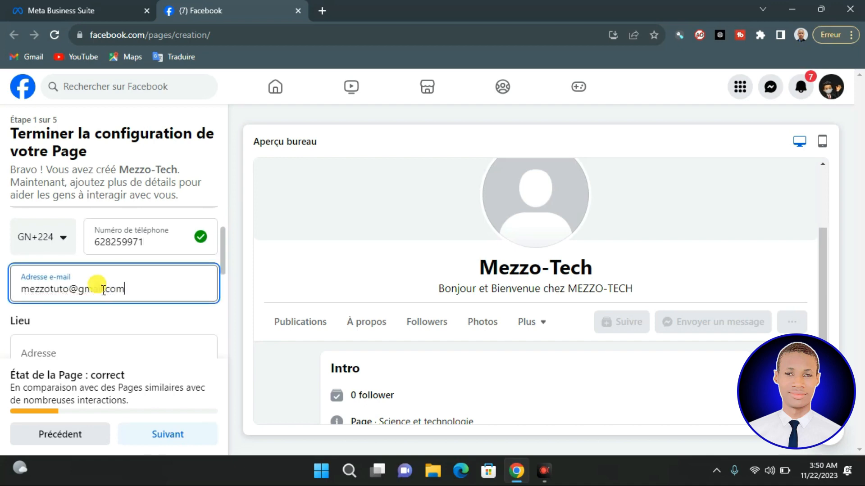
scroll(140, 304, down, 1)
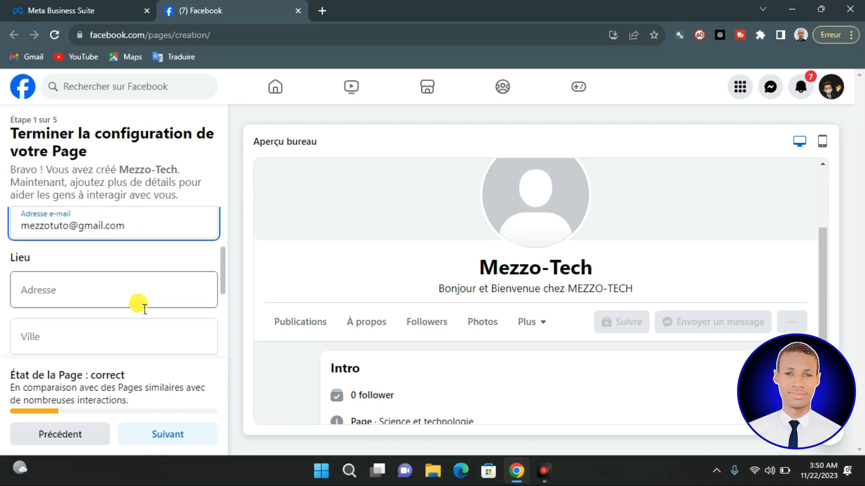
click(102, 293)
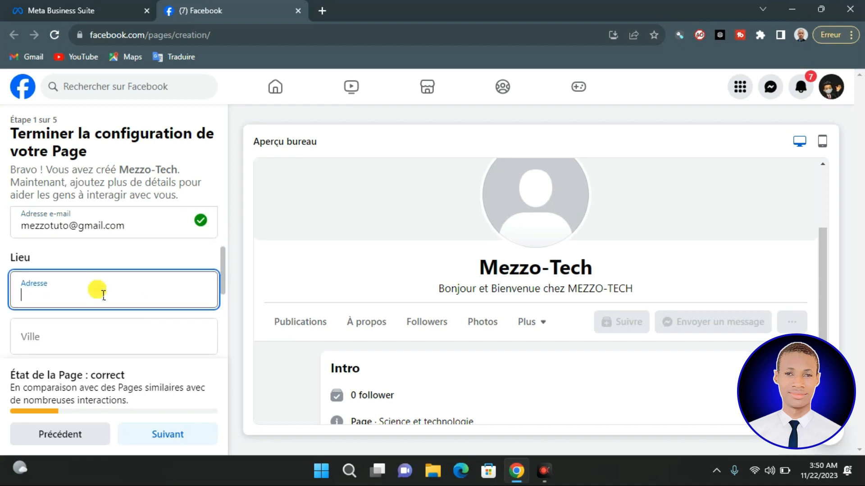
scroll(104, 295, down, 1)
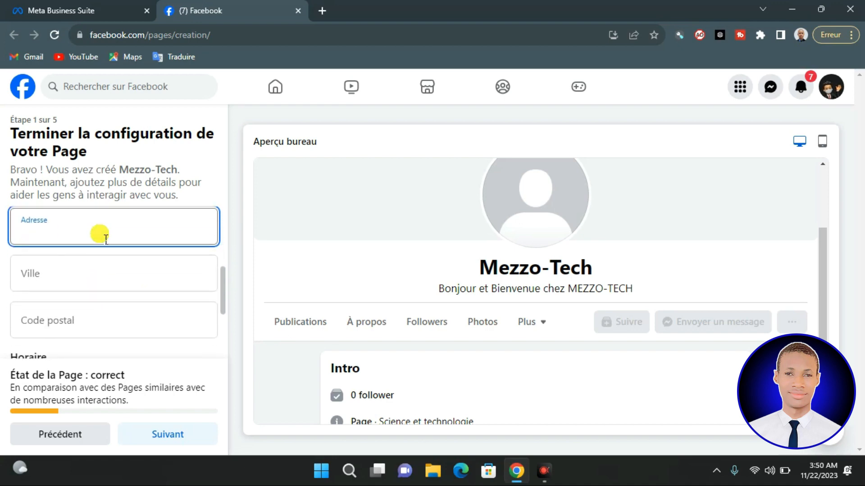
text(Guinée)
- Set the city to Kankan, postal code 33, and the opening hours to Toujours ouvert
click(121, 278)
text(Kankan)
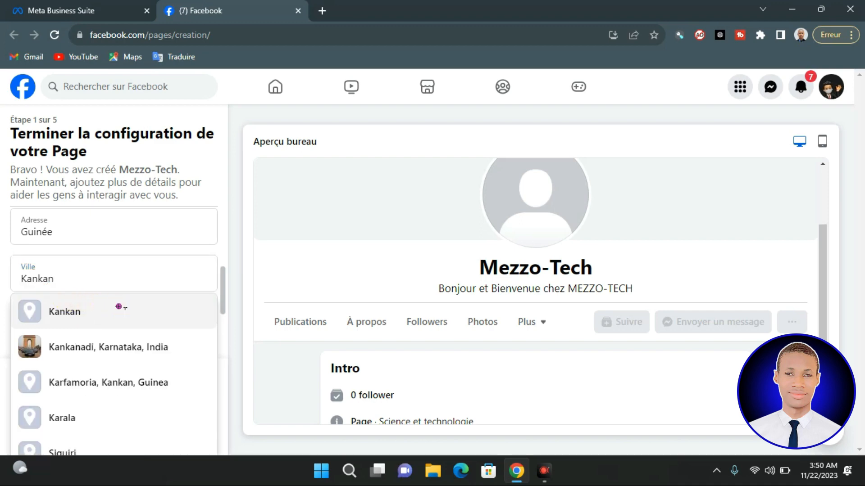
click(119, 308)
scroll(131, 290, down, 2)
click(76, 260)
text(33990)
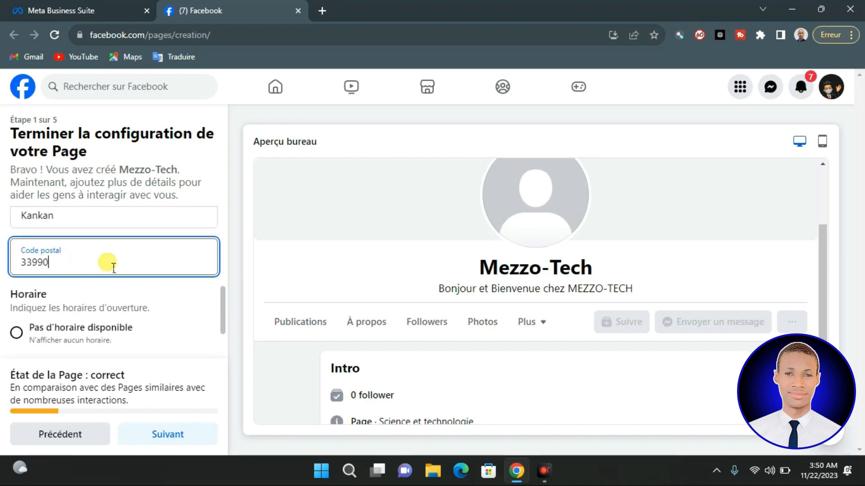
scroll(108, 264, down, 2)
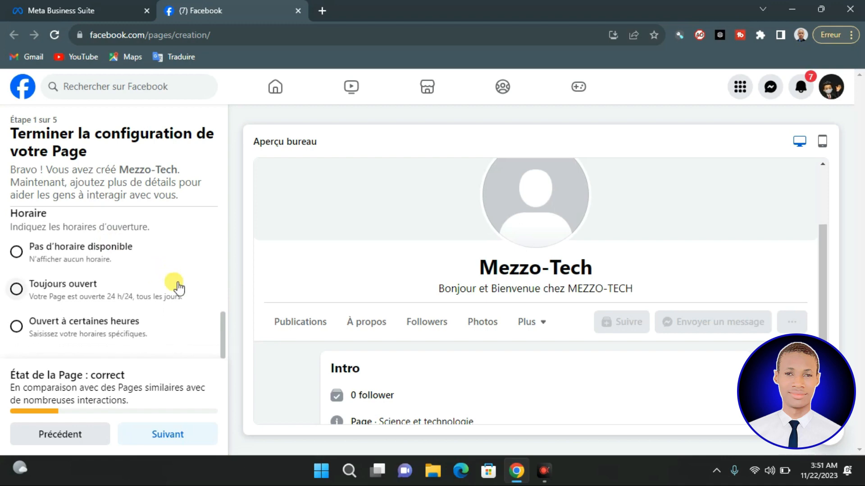
click(17, 288)
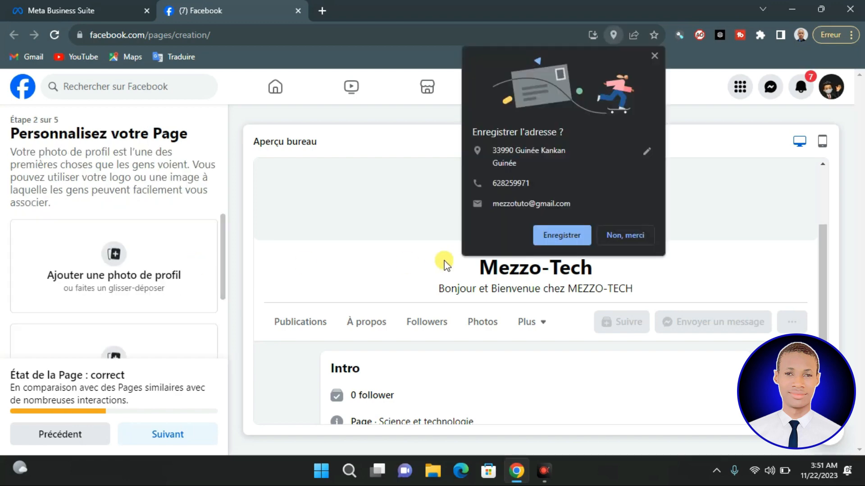
- Decline the browser's offer to save the address and add a profile photo to the Page
click(626, 232)
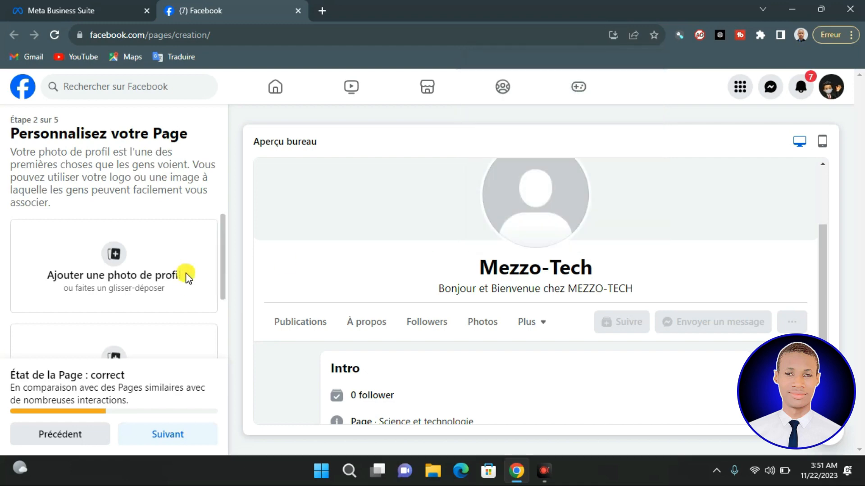
scroll(185, 262, down, 2)
scroll(189, 257, up, 2)
click(196, 262)
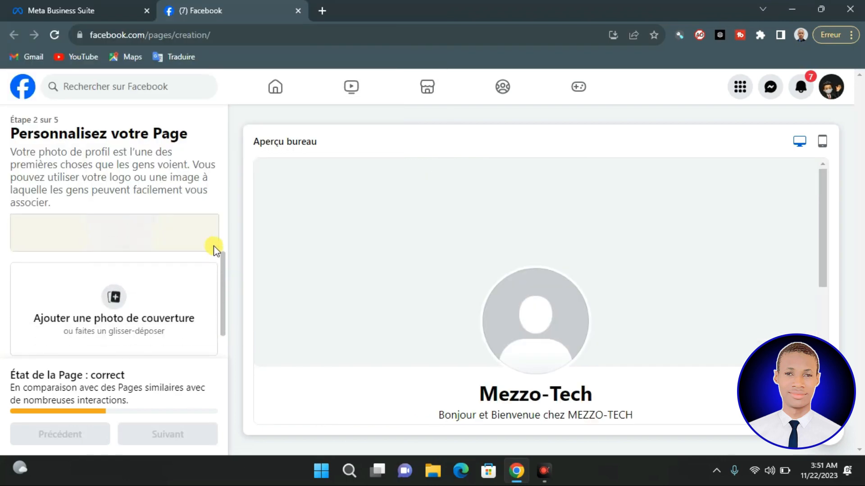
scroll(212, 251, up, 1)
scroll(212, 251, down, 1)
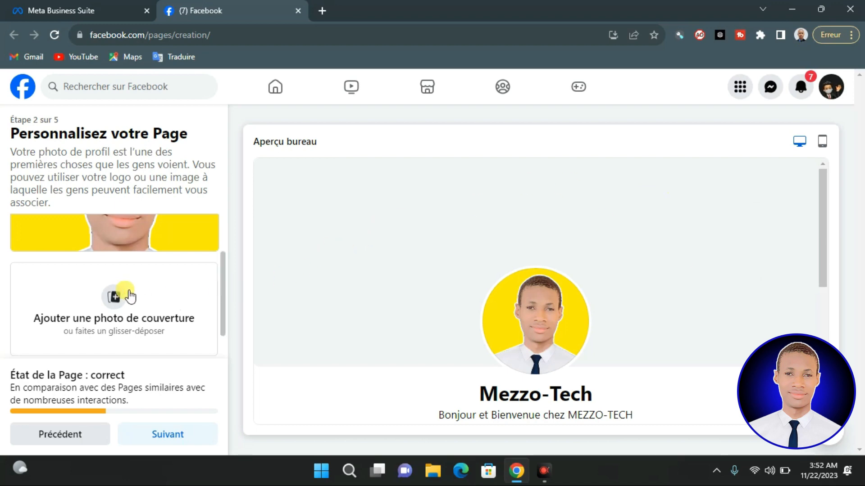
- Upload the Mezzotech1 image as the Page's cover photo
click(114, 298)
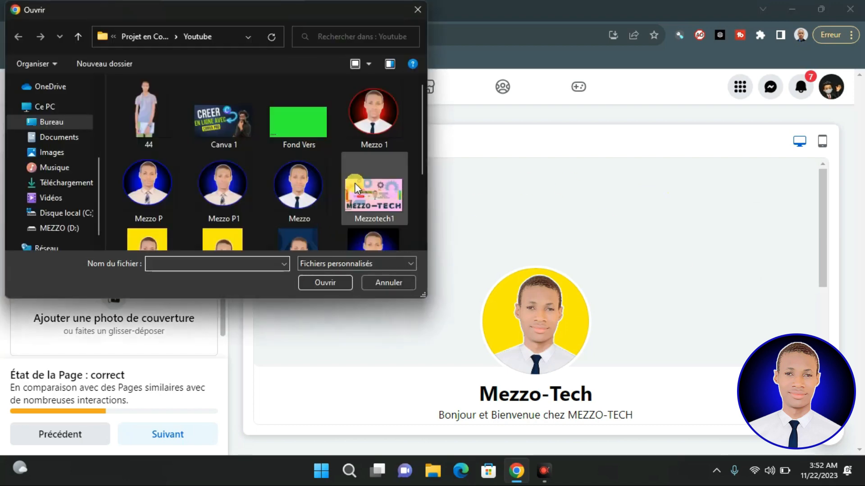
double_click(355, 182)
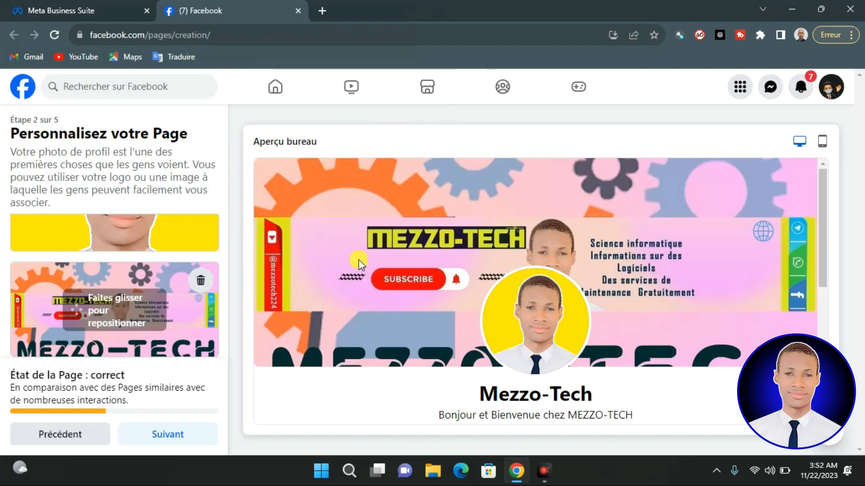
scroll(392, 252, down, 3)
scroll(140, 306, down, 2)
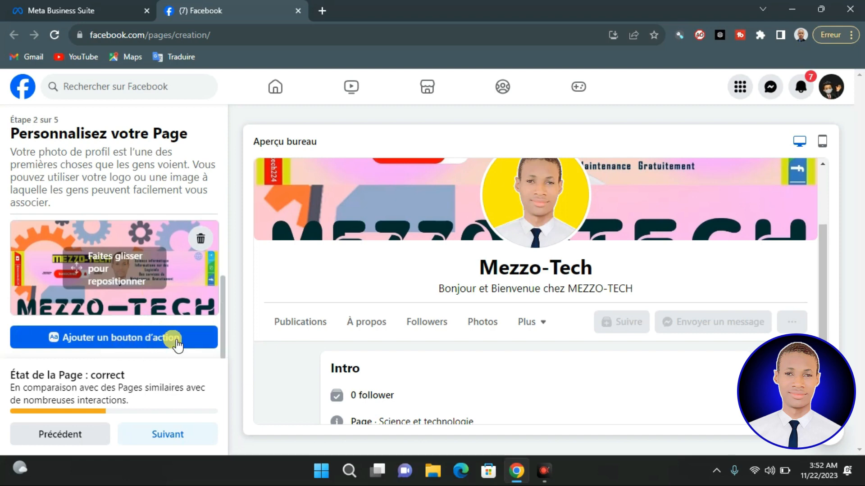
- Add an action button to the Page with 'Envoyer un message WhatsApp' selected
click(158, 336)
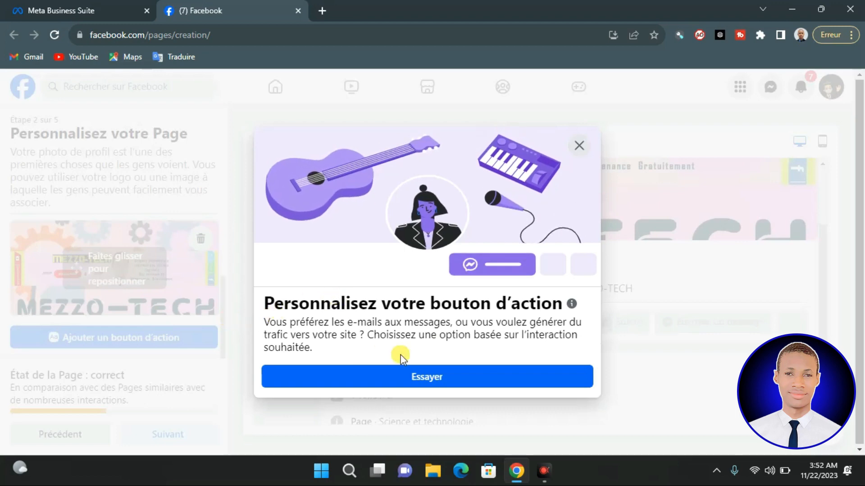
click(439, 377)
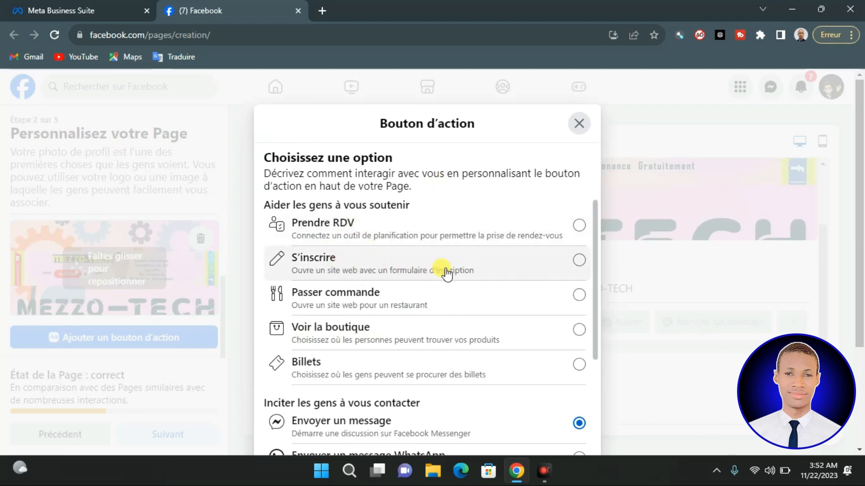
scroll(477, 275, down, 3)
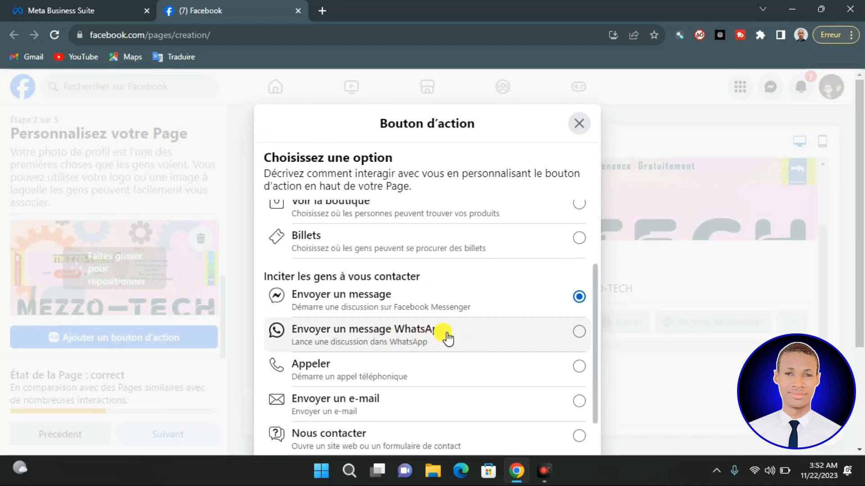
click(579, 331)
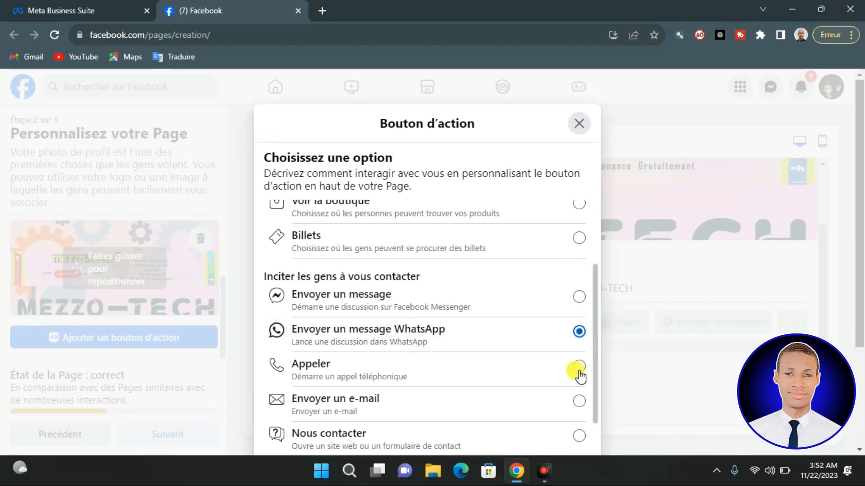
click(581, 366)
click(583, 332)
scroll(509, 347, down, 3)
scroll(508, 348, down, 5)
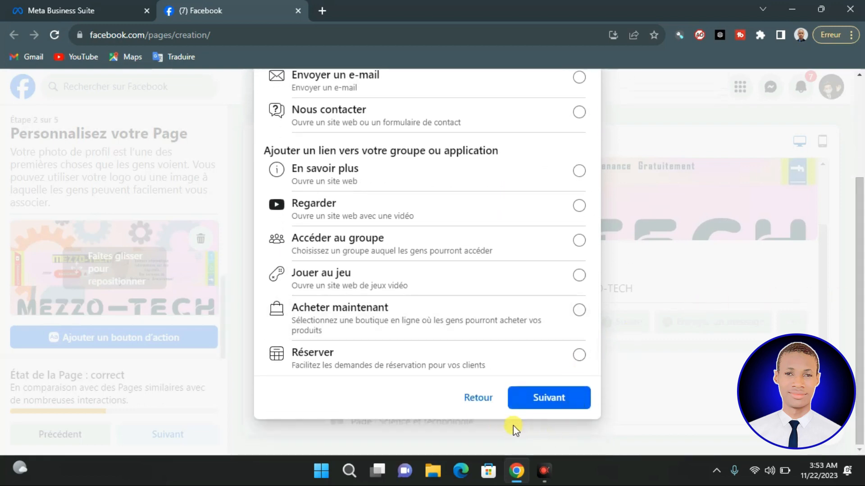
- Send a WhatsApp confirmation code and enter the received code for the Page's action button
click(549, 398)
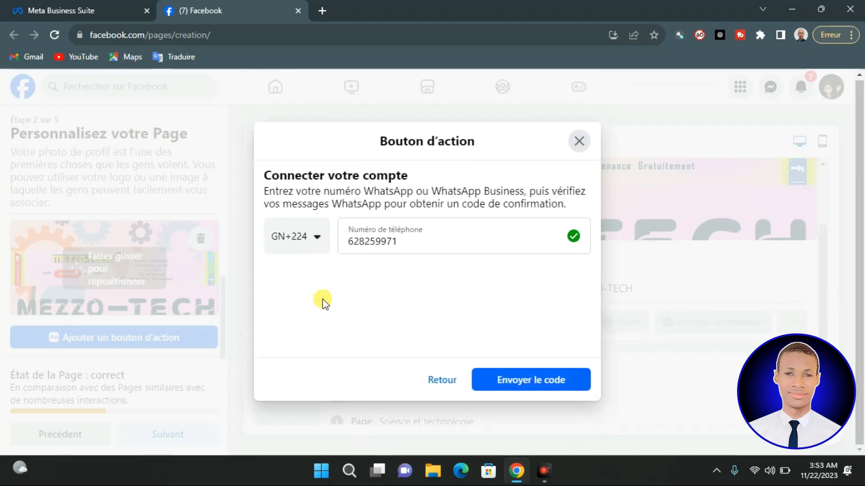
click(450, 242)
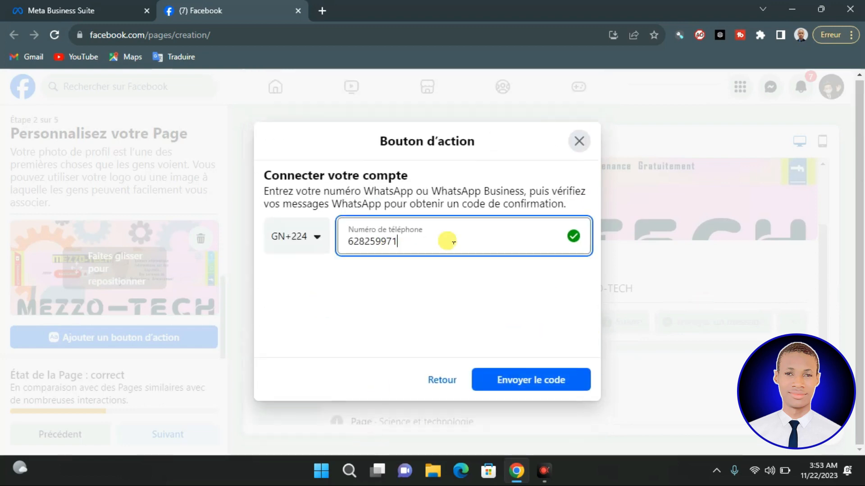
click(539, 387)
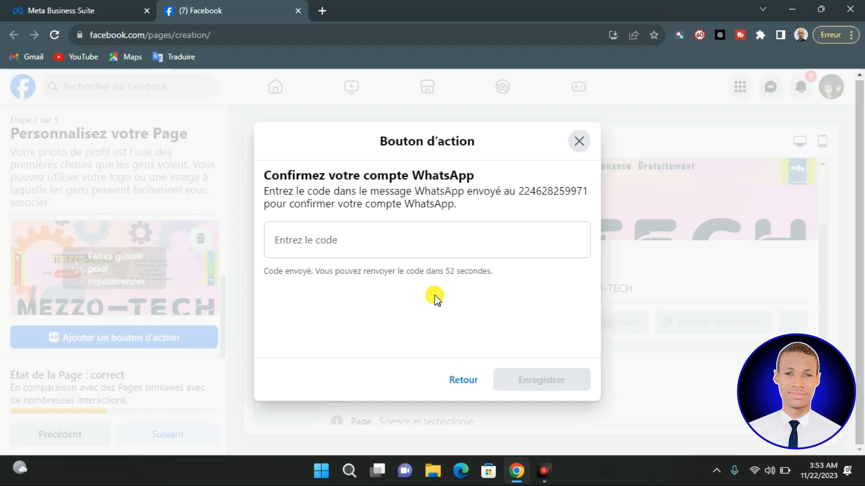
click(358, 240)
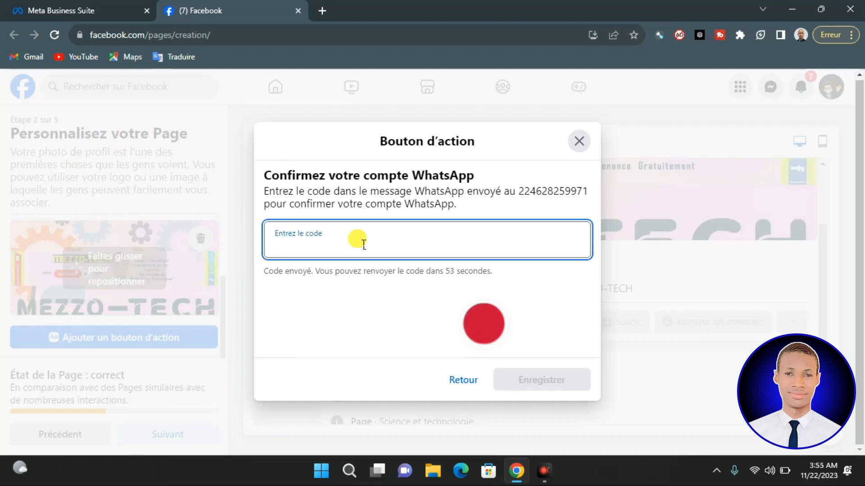
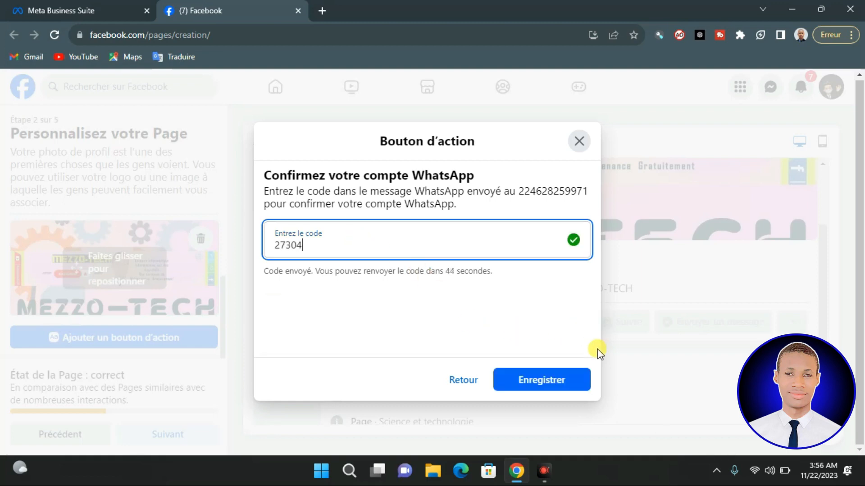
- Save the confirmed WhatsApp 'Envoyer un message' button and continue to the next setup step
click(536, 384)
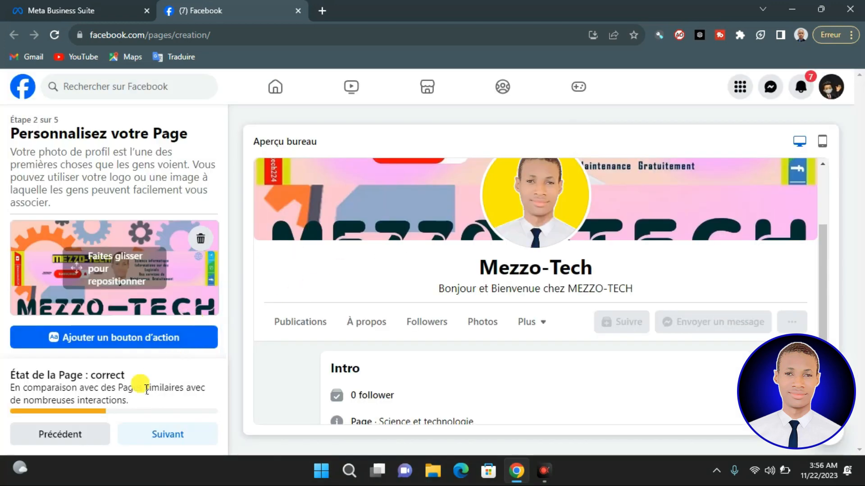
click(165, 439)
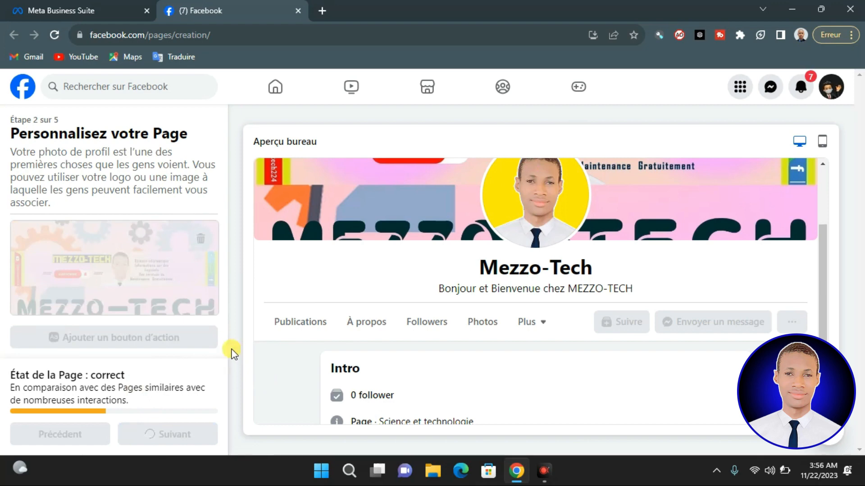
drag(222, 309, 231, 201)
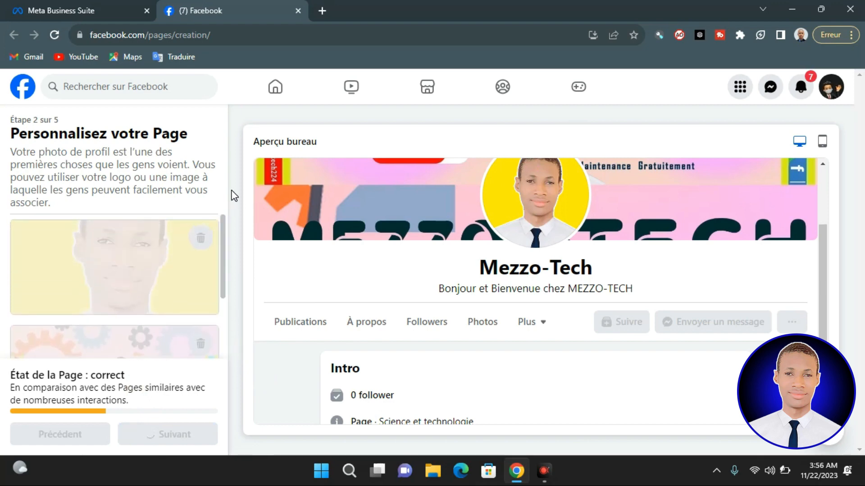
- Set the phone country code to Guinée GN+224
scroll(226, 293, down, 3)
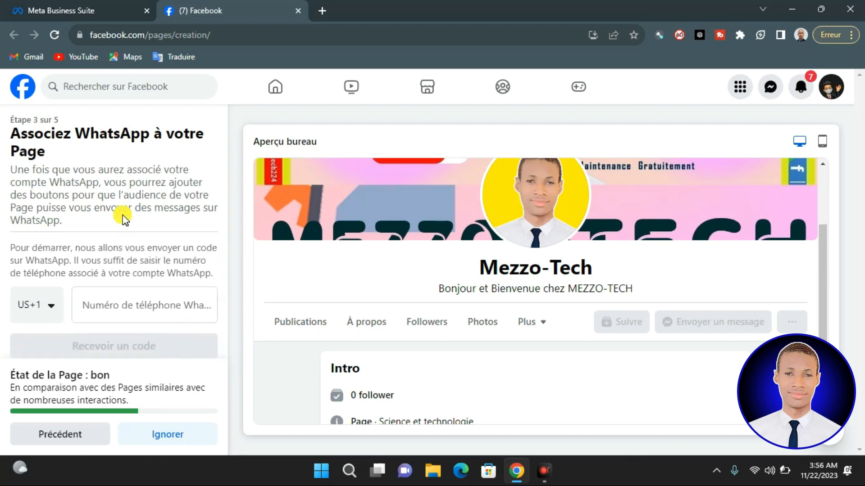
scroll(545, 284, down, 4)
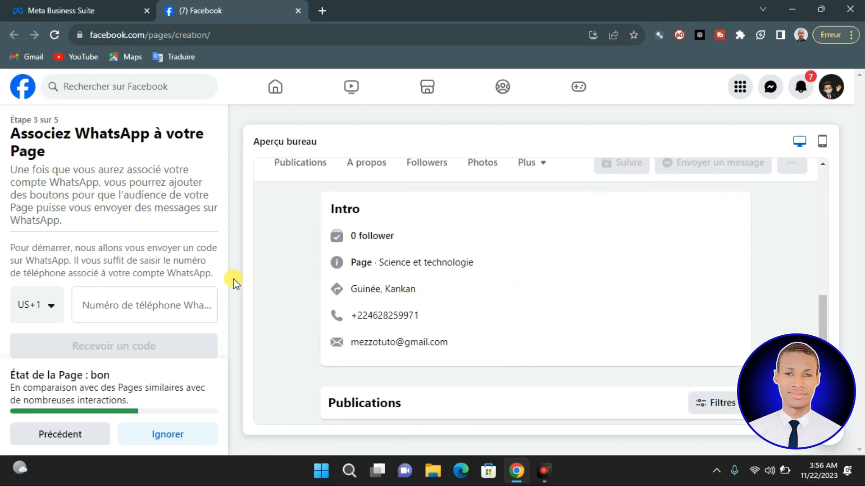
scroll(180, 243, up, 2)
scroll(173, 239, down, 2)
click(54, 305)
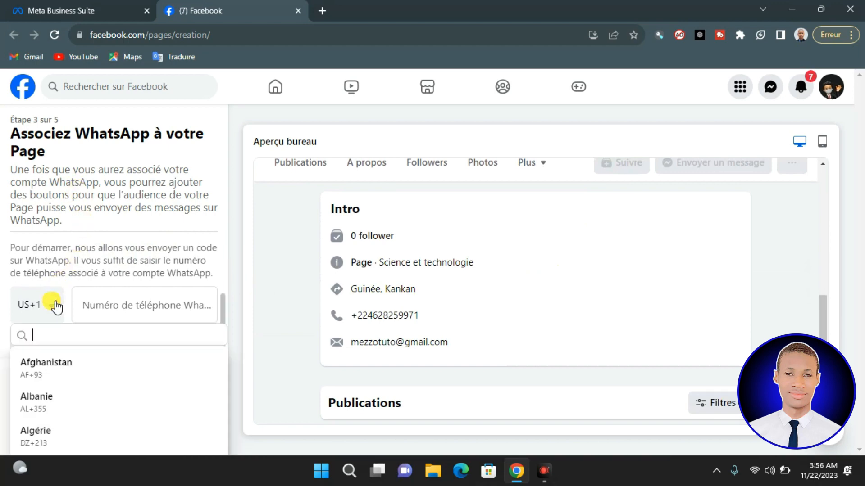
scroll(74, 396, down, 10)
scroll(85, 410, down, 15)
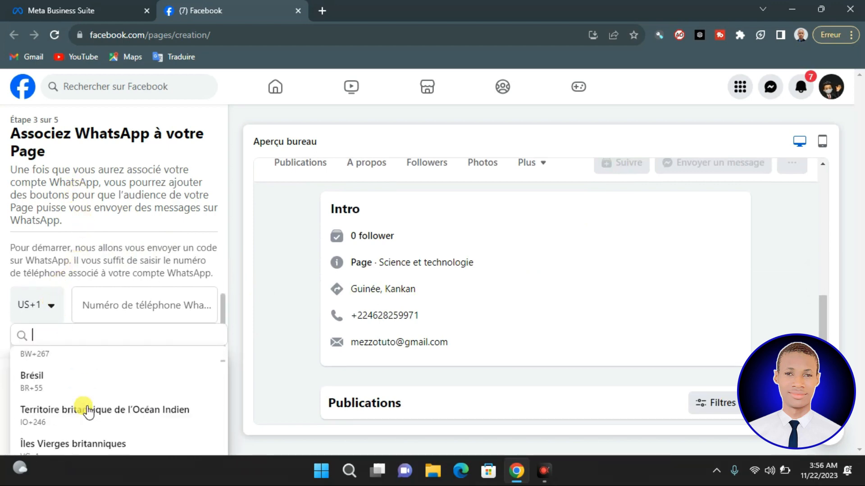
scroll(88, 411, down, 10)
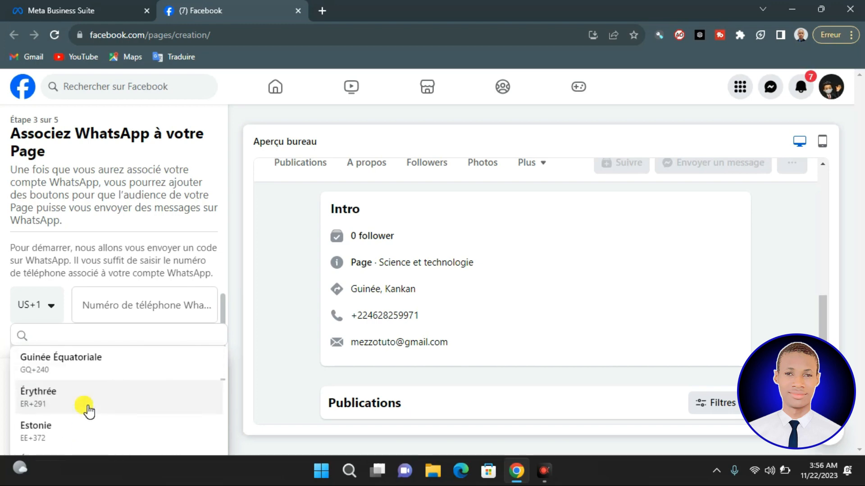
scroll(89, 410, down, 6)
scroll(88, 411, down, 6)
scroll(88, 411, down, 6)
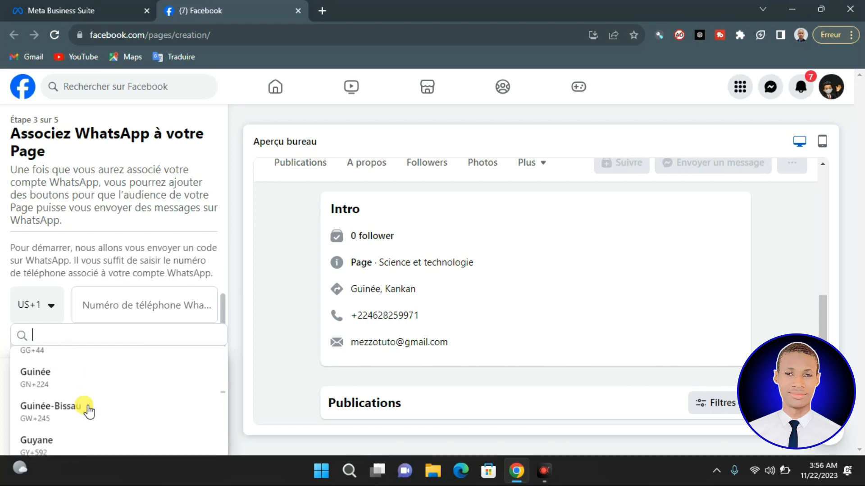
scroll(89, 411, down, 1)
click(63, 366)
click(135, 310)
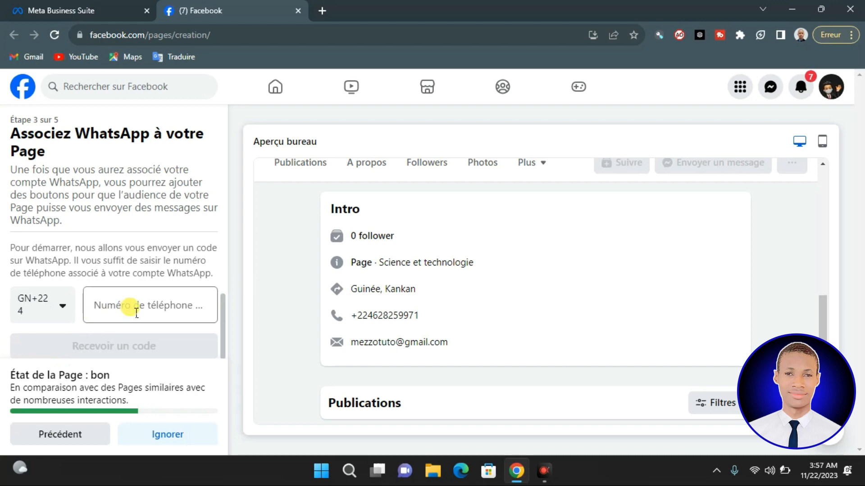
- Enter the WhatsApp phone number and request a verification code
click(136, 313)
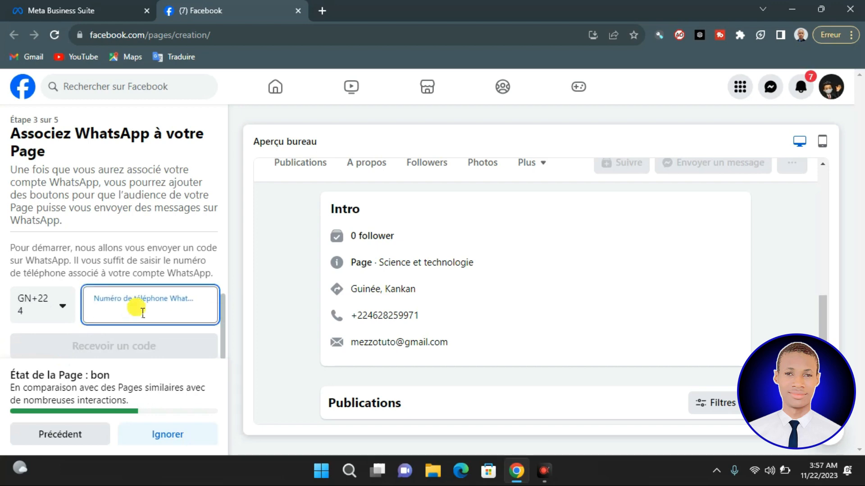
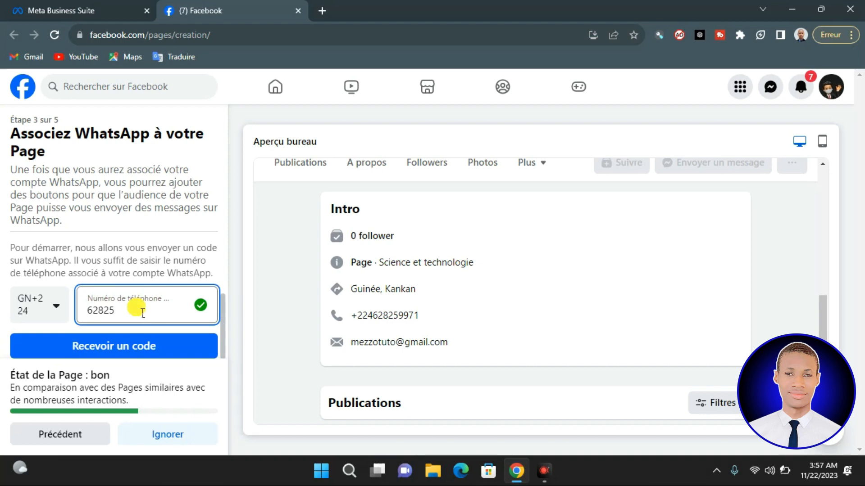
click(154, 347)
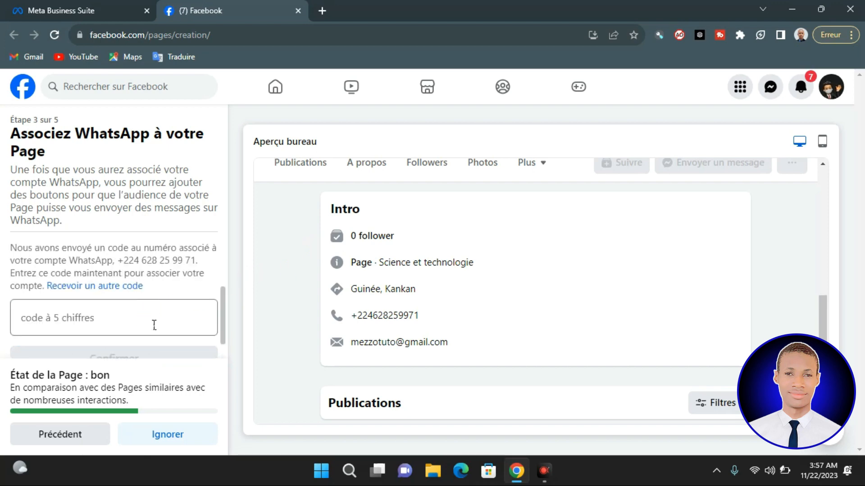
- Enter and confirm the WhatsApp verification code, then advance to step 4, 'Développez l'audience de votre Page'
click(154, 323)
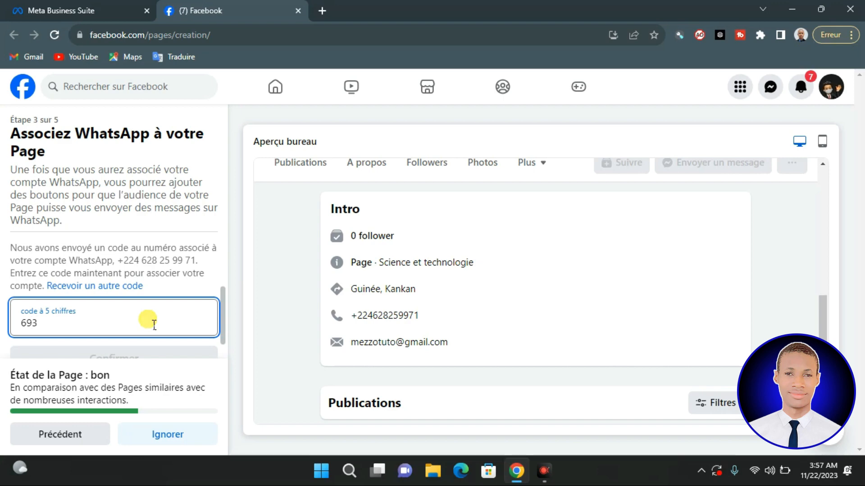
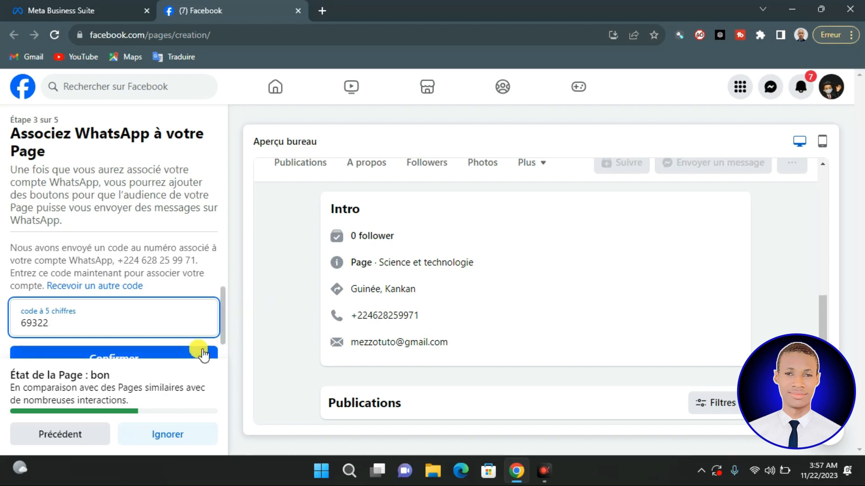
click(146, 367)
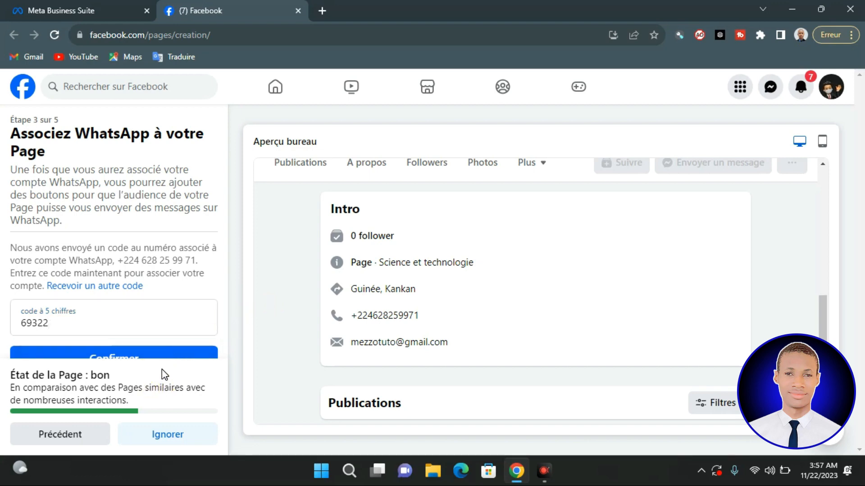
click(160, 351)
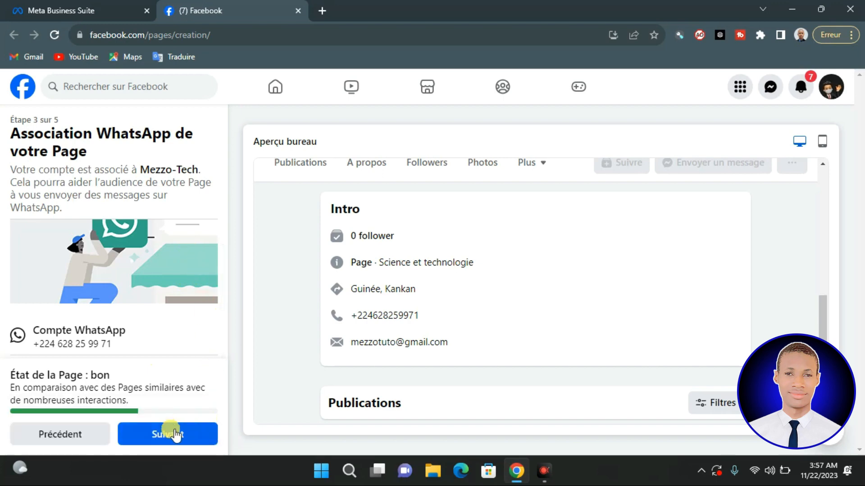
click(178, 435)
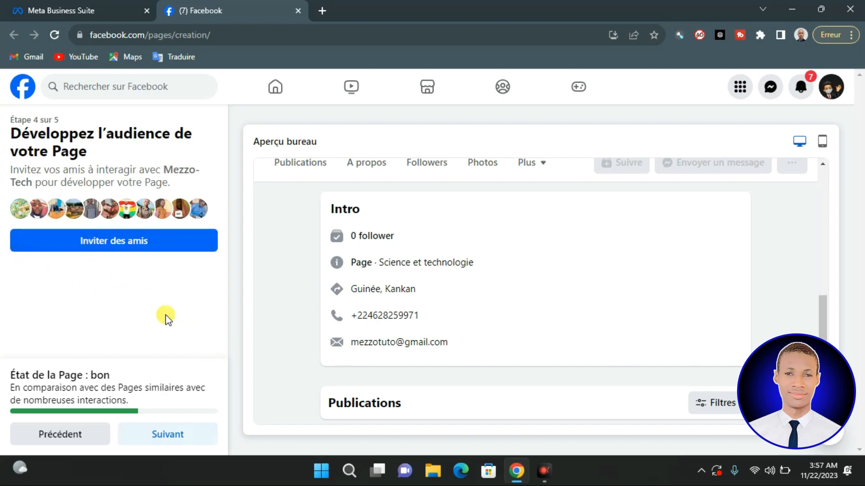
- Skip inviting friends to reach the final setup step 5
click(172, 443)
scroll(136, 284, down, 2)
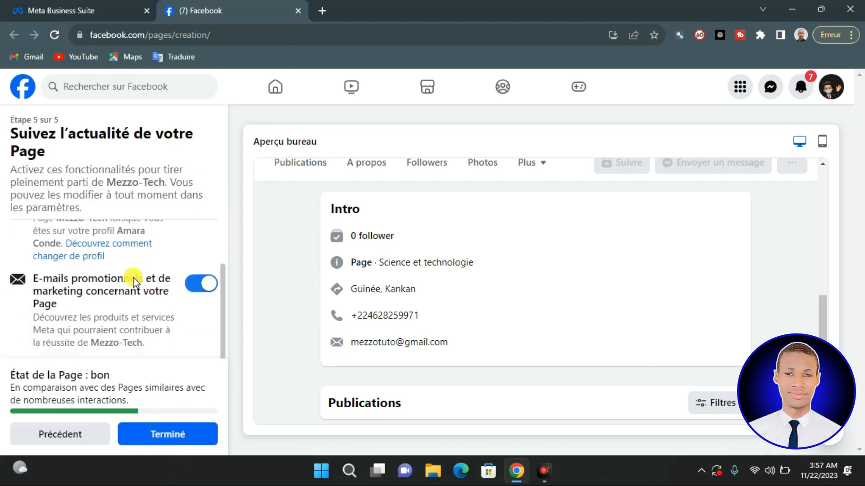
scroll(135, 282, up, 2)
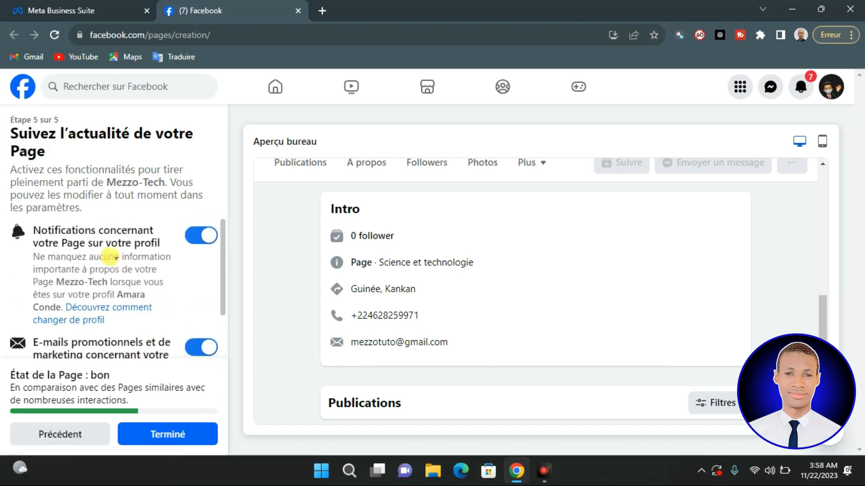
scroll(145, 316, down, 2)
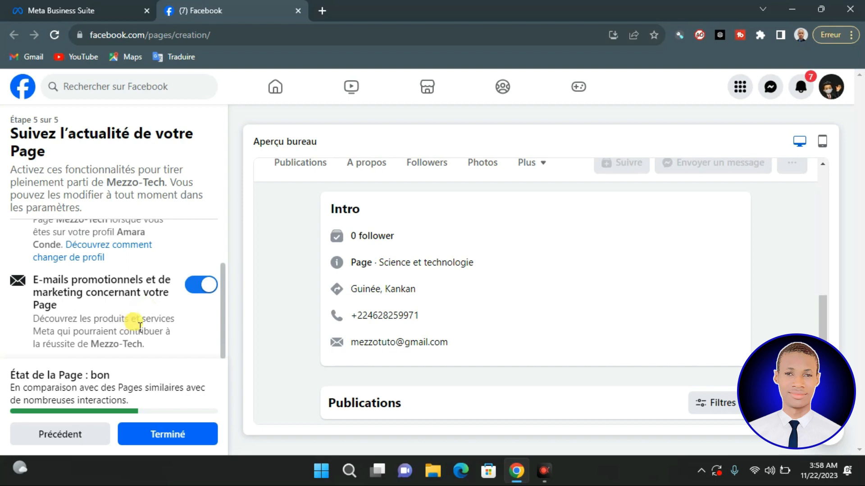
- Switch off 'E-mails promotionnels et de marketing' and finish with Terminé
click(201, 285)
scroll(178, 277, up, 2)
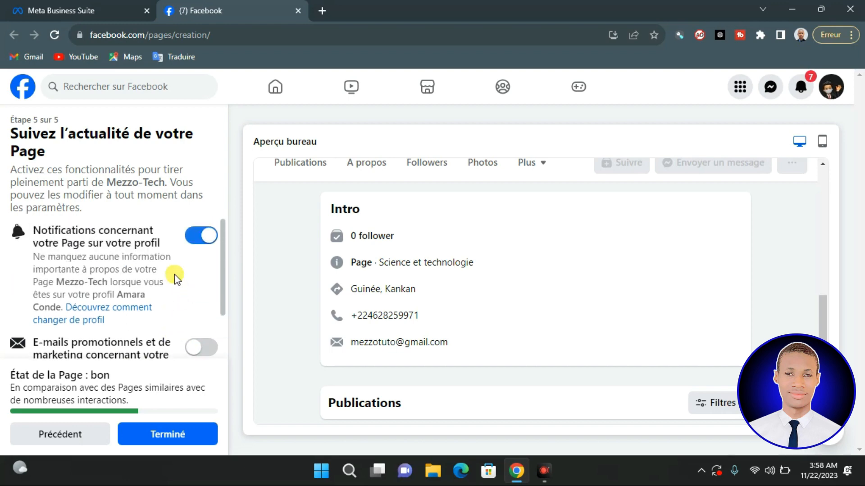
scroll(175, 274, down, 1)
scroll(174, 275, up, 1)
scroll(180, 293, down, 1)
scroll(179, 293, down, 1)
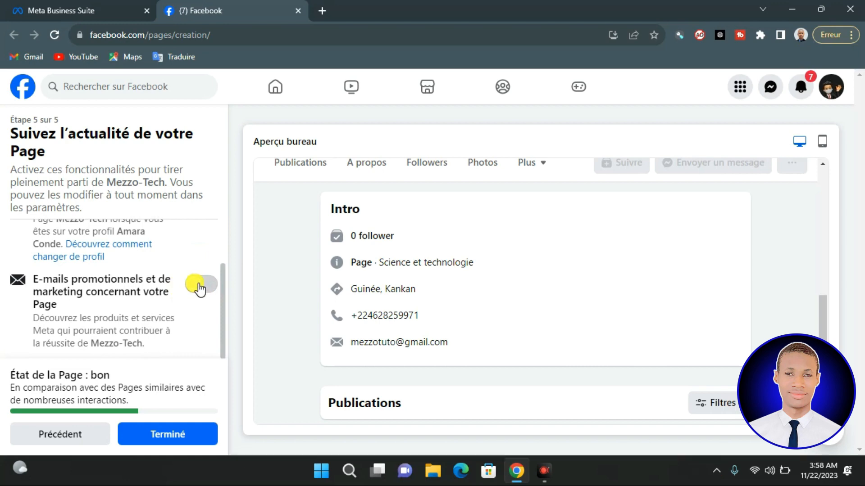
click(197, 432)
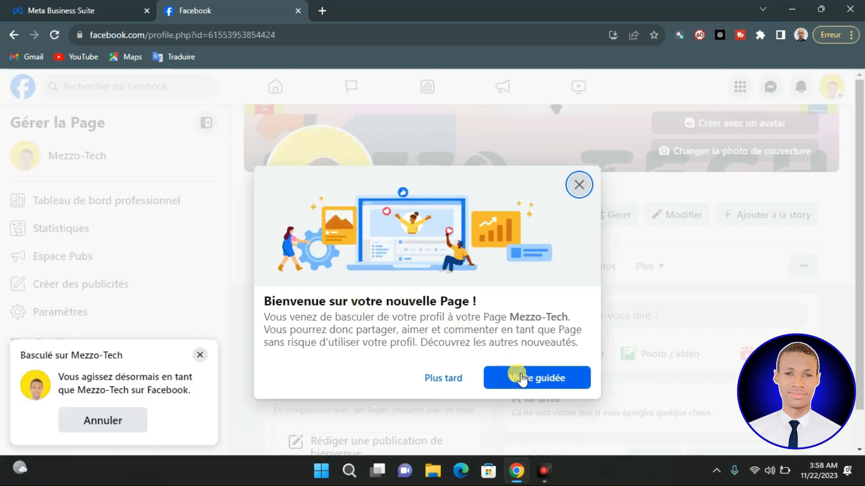
- Postpone the welcome tour with 'Plus tard' and scroll through Mezzo-Tech's Intro and Photos sections
click(448, 382)
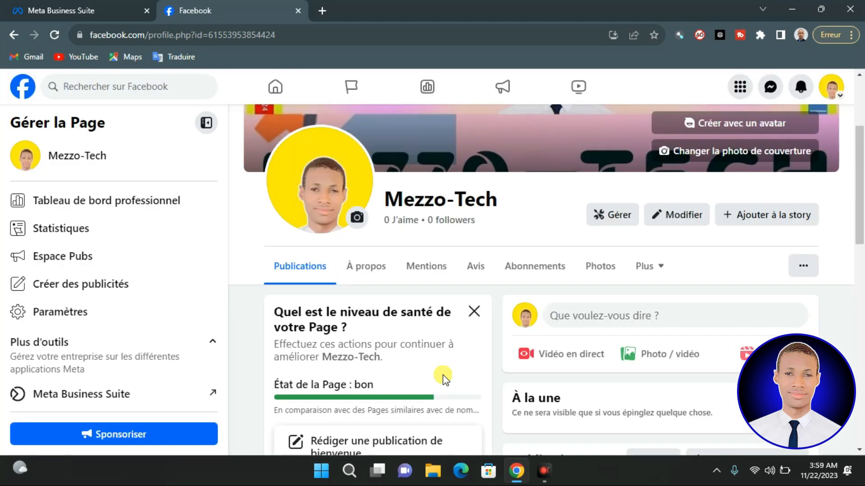
scroll(384, 365, down, 3)
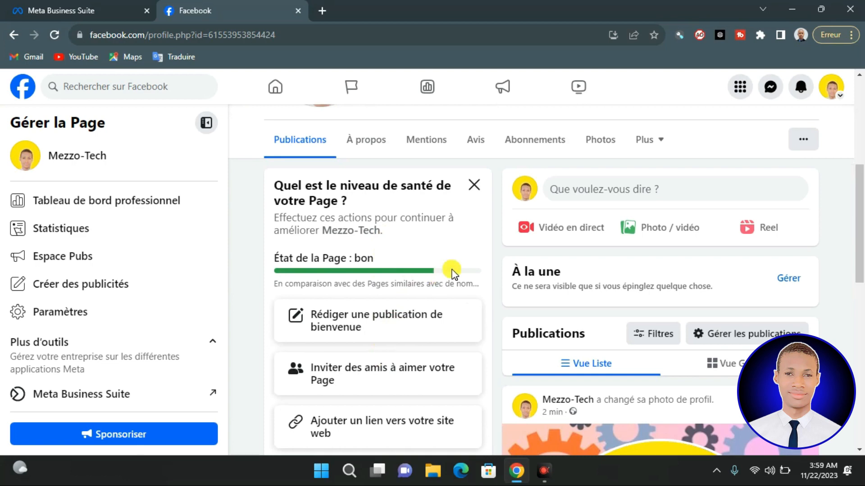
scroll(426, 272, down, 5)
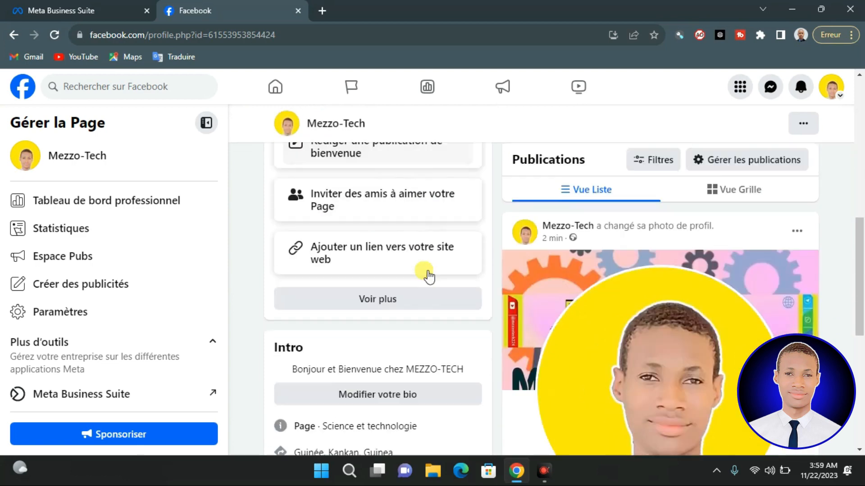
scroll(435, 254, down, 5)
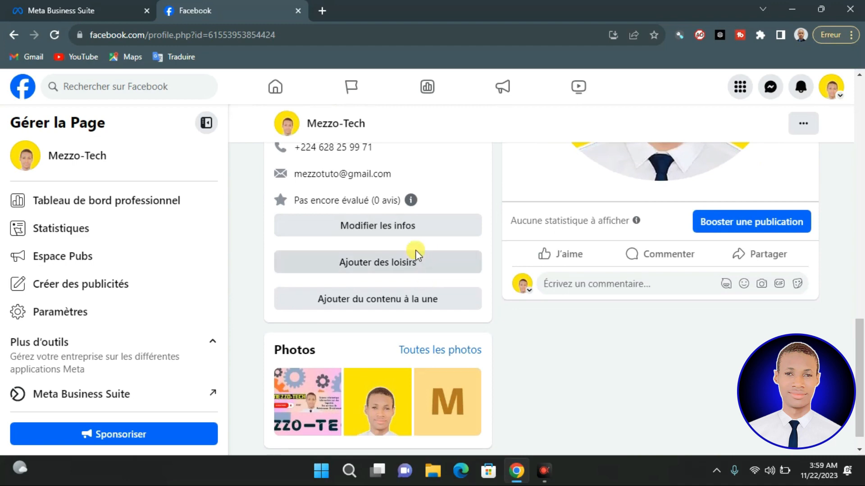
scroll(415, 253, down, 1)
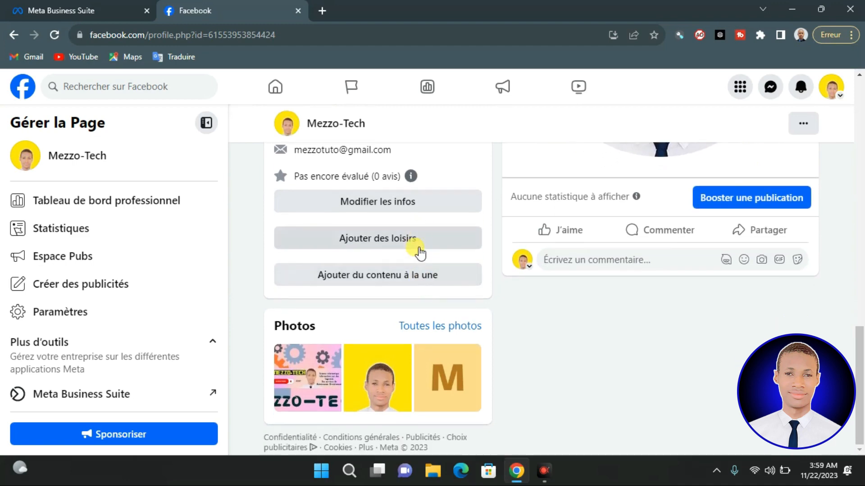
scroll(478, 227, up, 4)
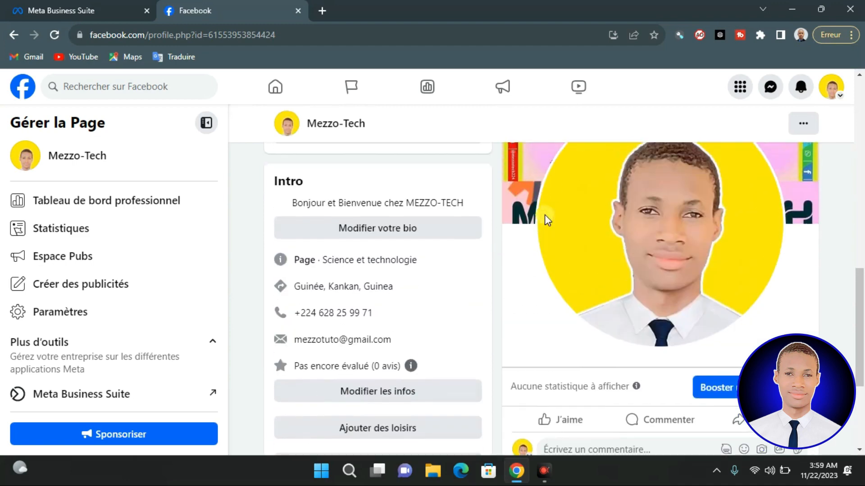
scroll(545, 219, down, 1)
scroll(544, 219, up, 1)
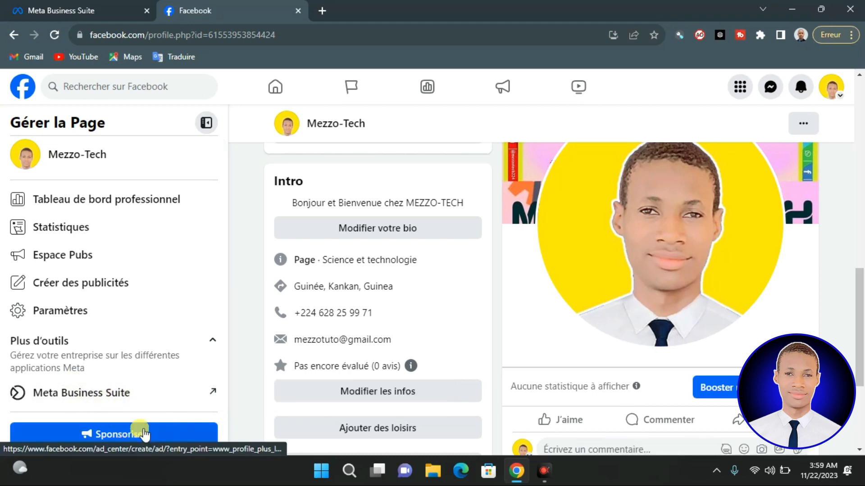
- Browse the 'Tableau de bord professionnel', then open Mezzo-Tech in Meta Business Suite
click(131, 199)
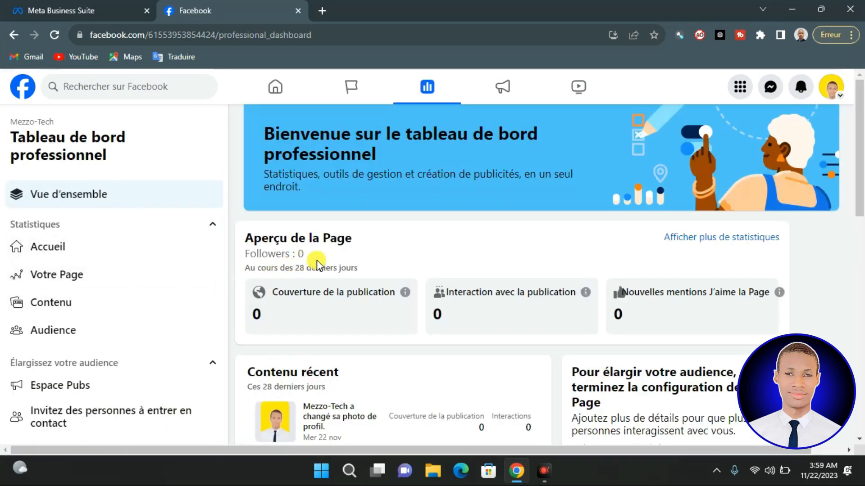
scroll(406, 263, down, 4)
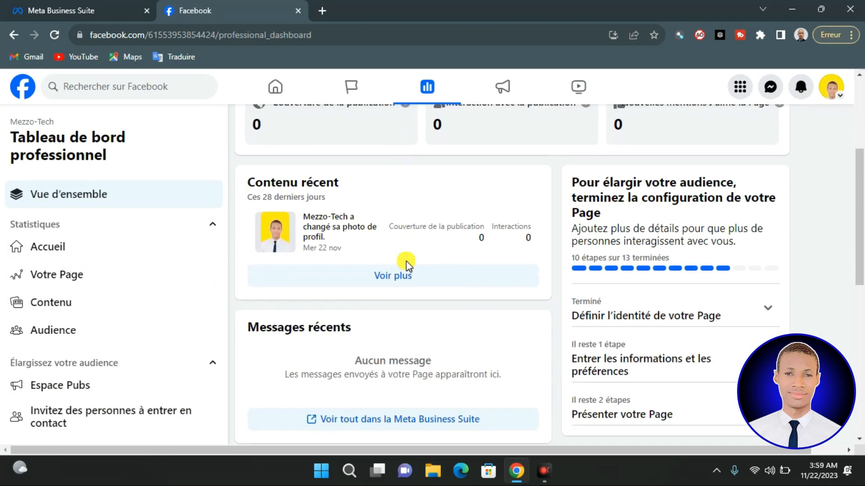
scroll(408, 265, down, 1)
scroll(410, 256, down, 7)
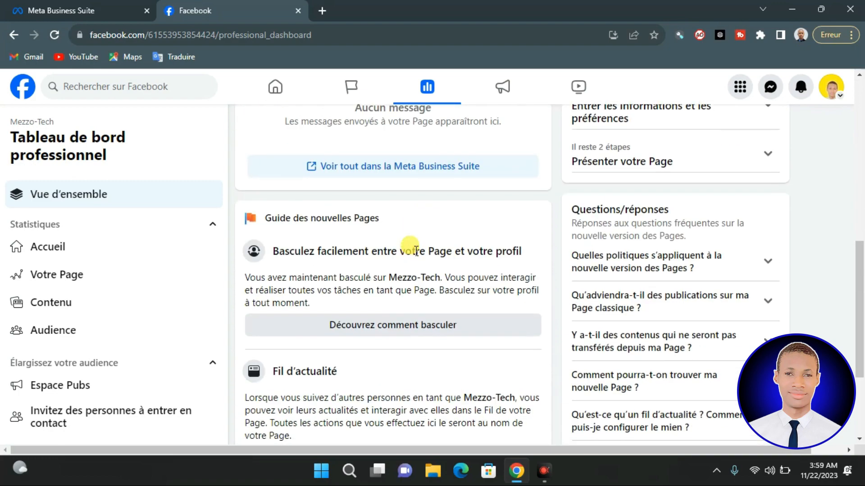
scroll(417, 248, up, 12)
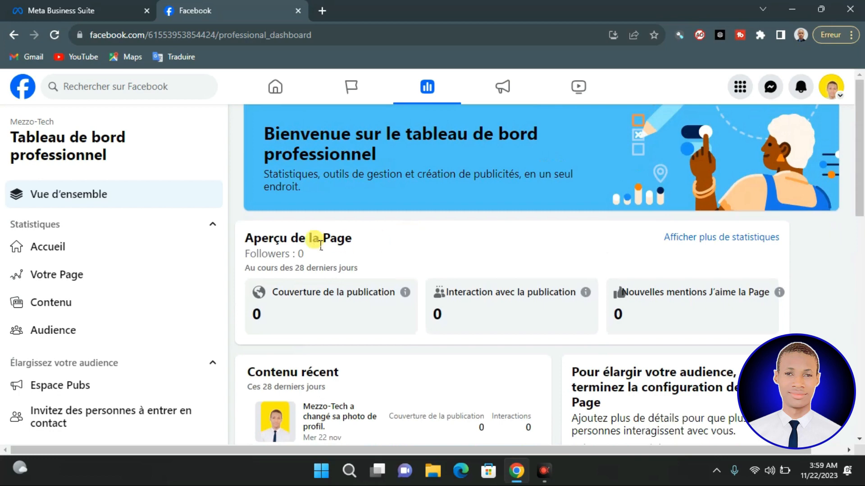
scroll(113, 285, down, 1)
scroll(110, 286, down, 8)
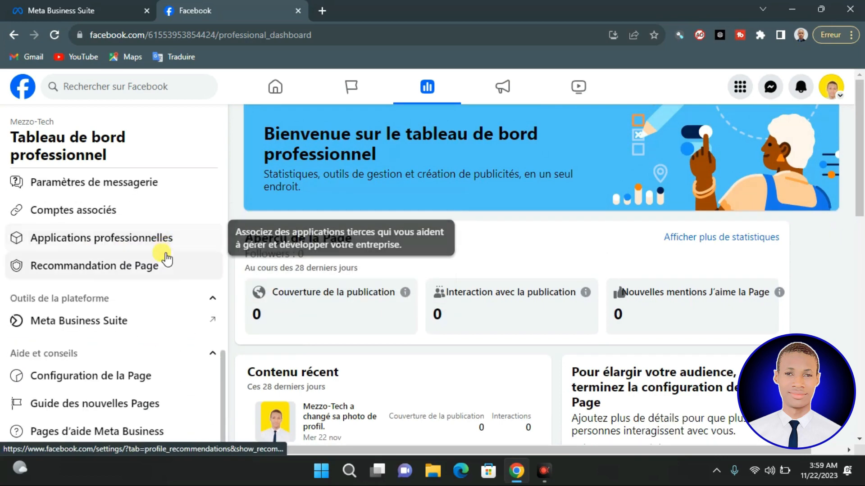
click(172, 320)
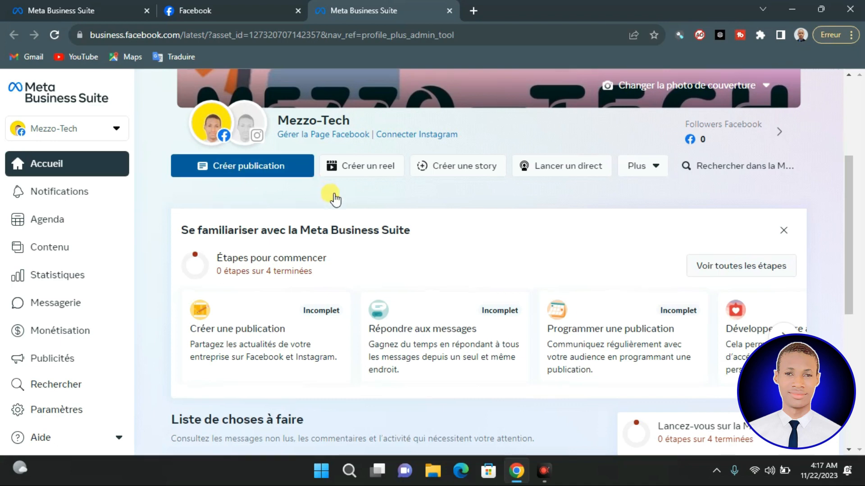
scroll(332, 196, up, 3)
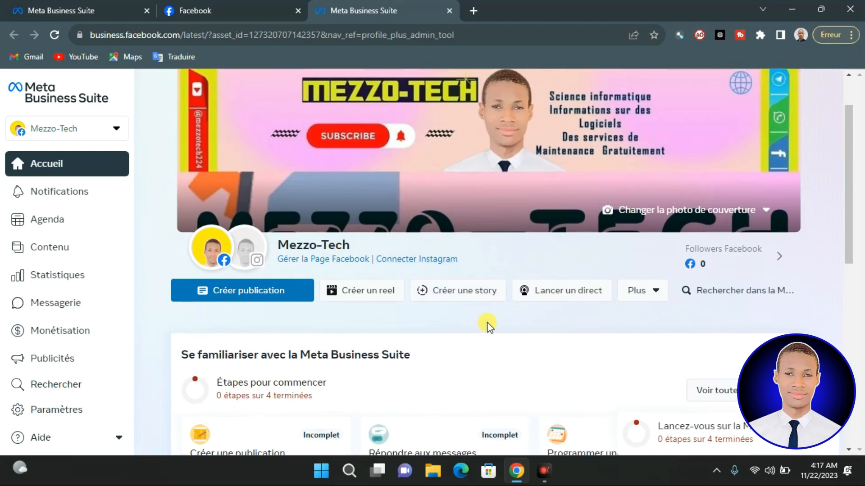
scroll(493, 323, down, 2)
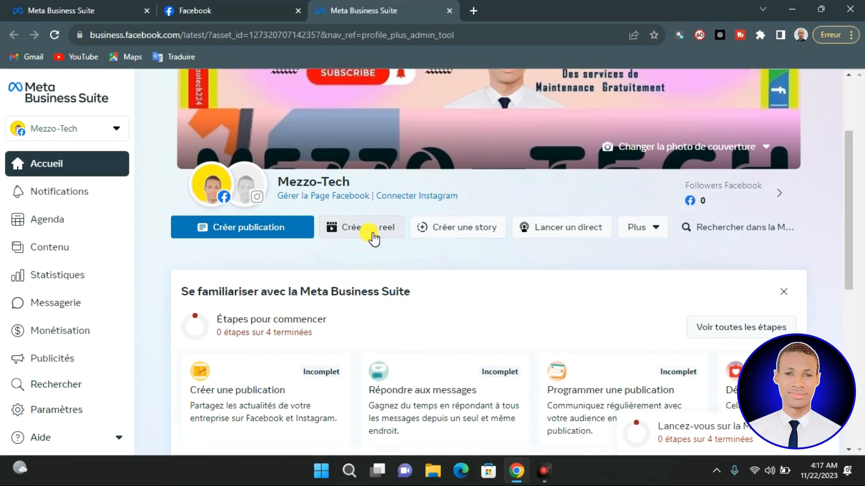
scroll(642, 229, down, 1)
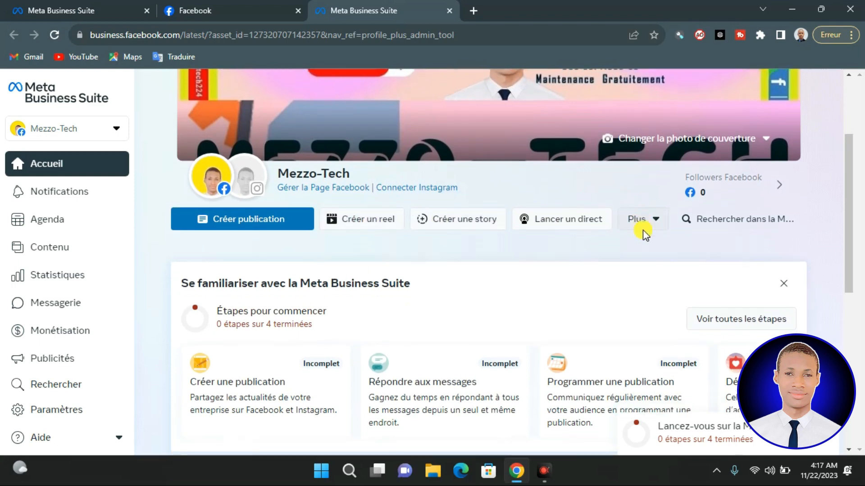
scroll(643, 230, up, 3)
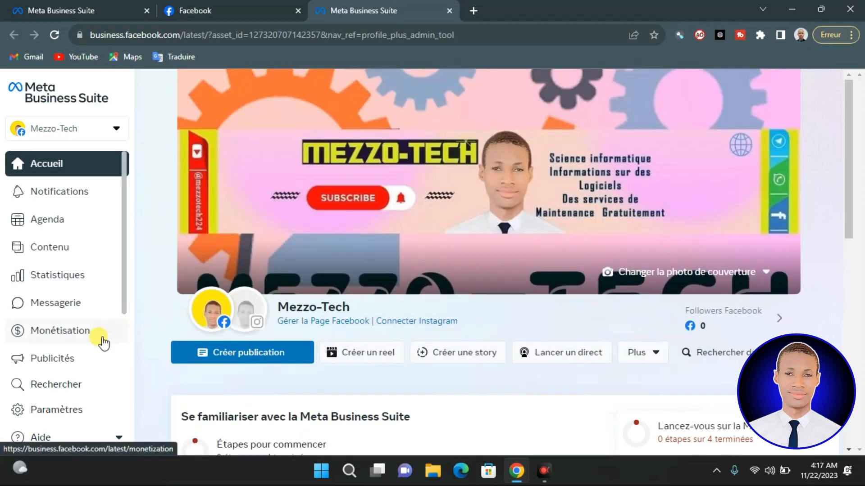
- Review the Statut and Action requise cards in Monétisation > Vue d'ensemble, then go to Contenu de marque
click(66, 331)
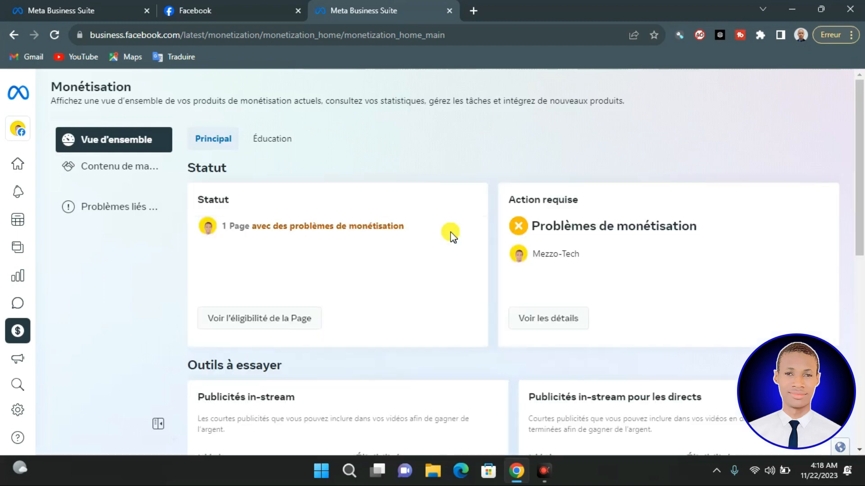
scroll(450, 232, down, 2)
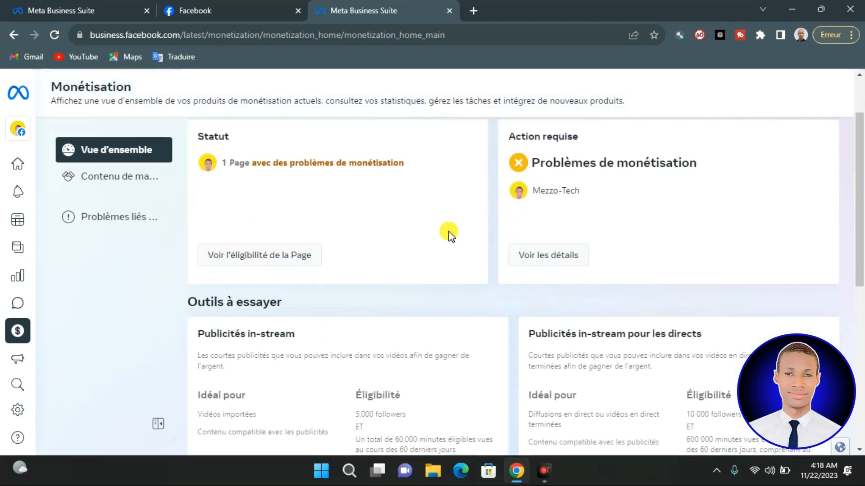
scroll(450, 231, up, 2)
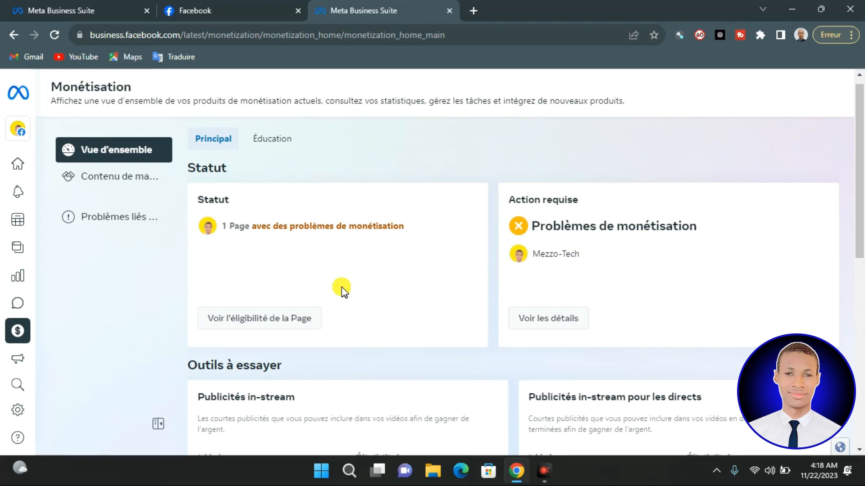
scroll(341, 287, down, 2)
scroll(342, 286, up, 2)
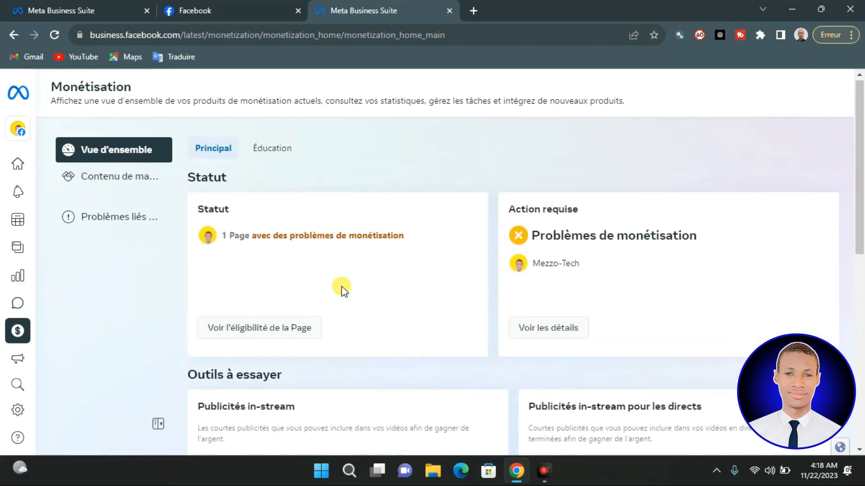
scroll(341, 287, down, 1)
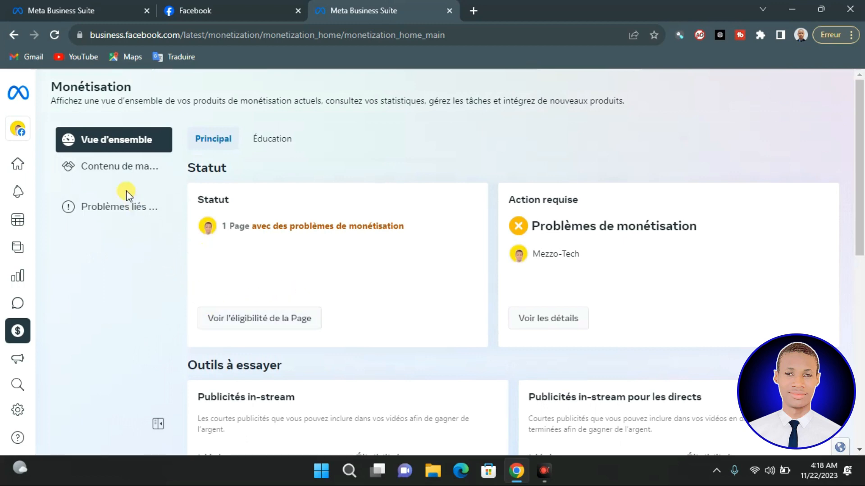
click(103, 171)
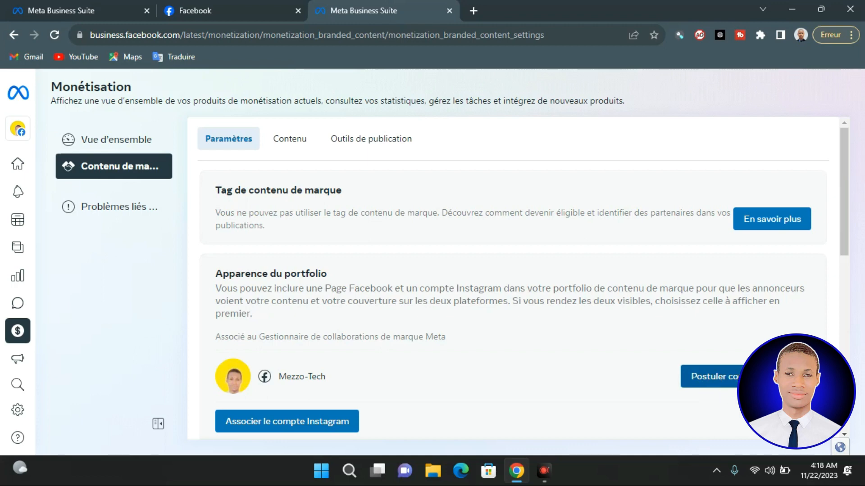
- Start the 'Postuler comme Creator' application from the branded content settings
click(693, 376)
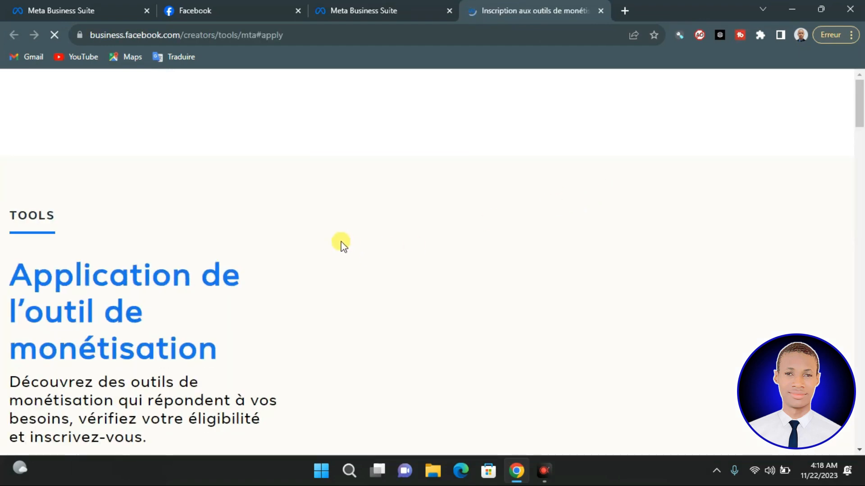
- Scroll to 'Vérifier son éligibilité et s'inscrire' and show the in-stream ads eligibility criteria
scroll(341, 243, down, 8)
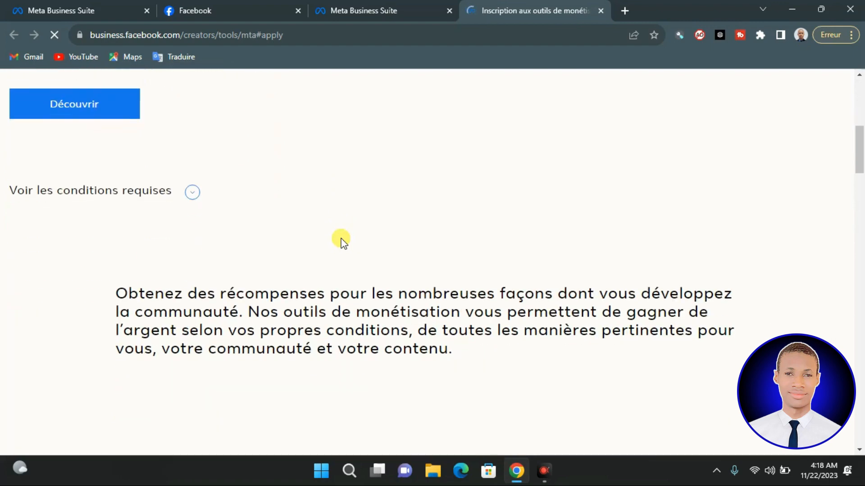
scroll(341, 241, down, 7)
scroll(342, 241, up, 1)
scroll(344, 242, down, 1)
scroll(345, 241, down, 11)
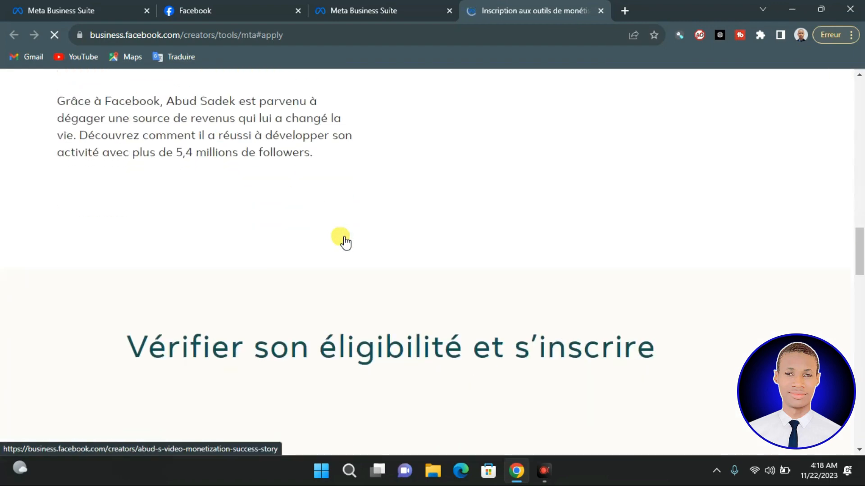
scroll(344, 242, down, 11)
scroll(344, 242, down, 6)
scroll(345, 242, up, 17)
scroll(343, 241, up, 20)
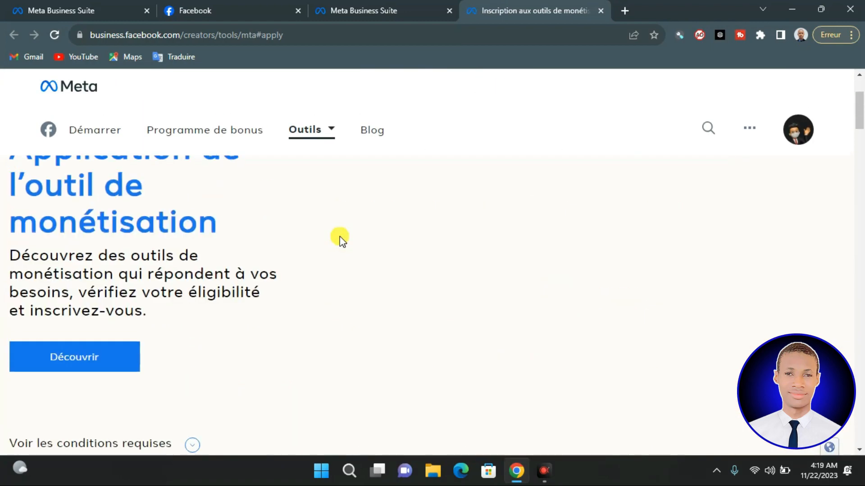
scroll(340, 237, up, 3)
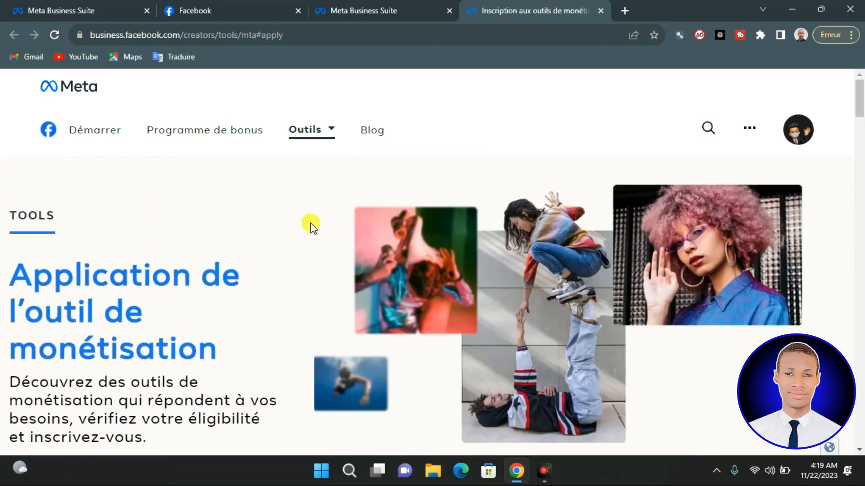
scroll(440, 197, down, 20)
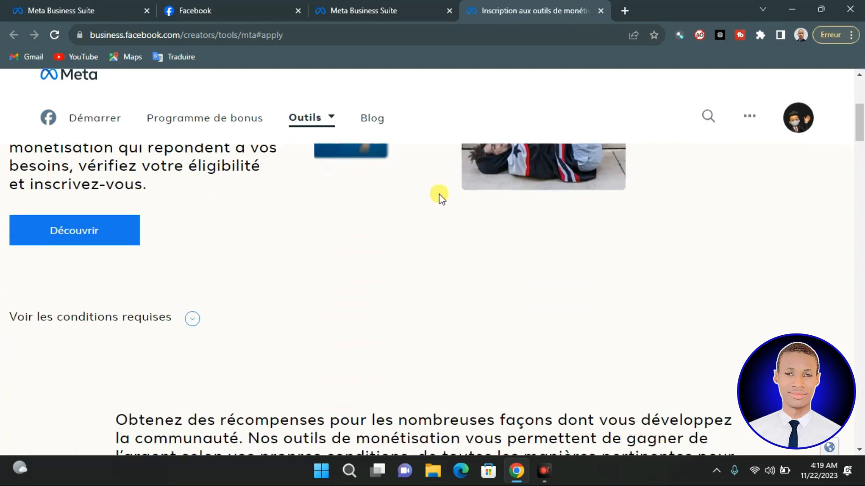
scroll(417, 197, down, 5)
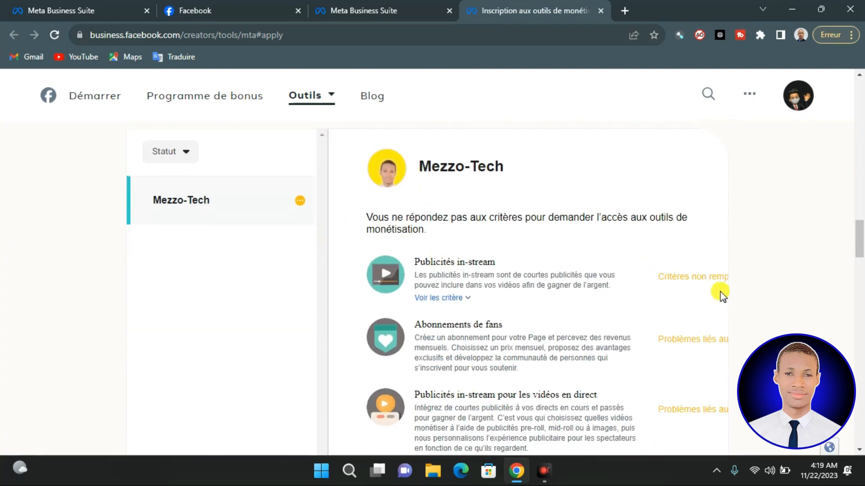
scroll(637, 282, down, 3)
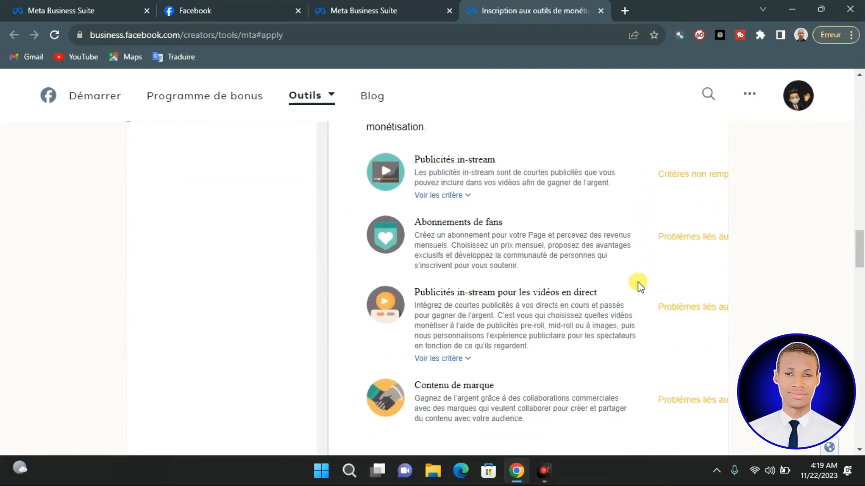
scroll(576, 293, down, 1)
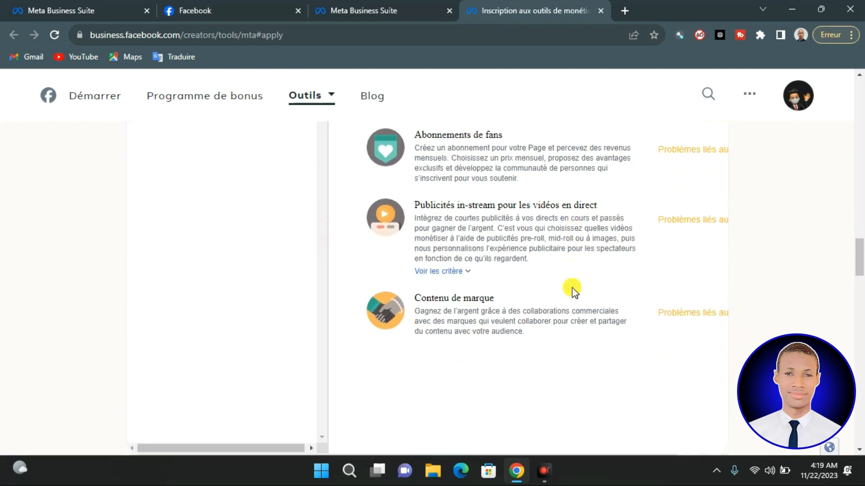
scroll(573, 292, down, 2)
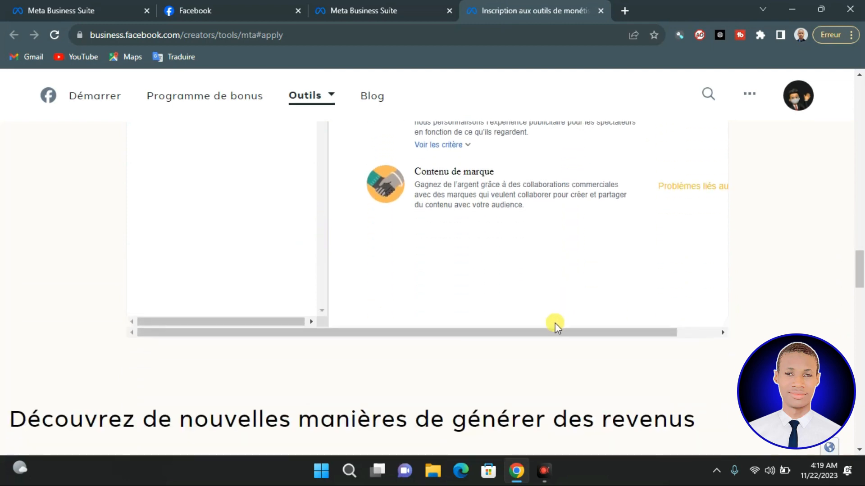
drag(549, 332, 656, 332)
scroll(675, 271, up, 1)
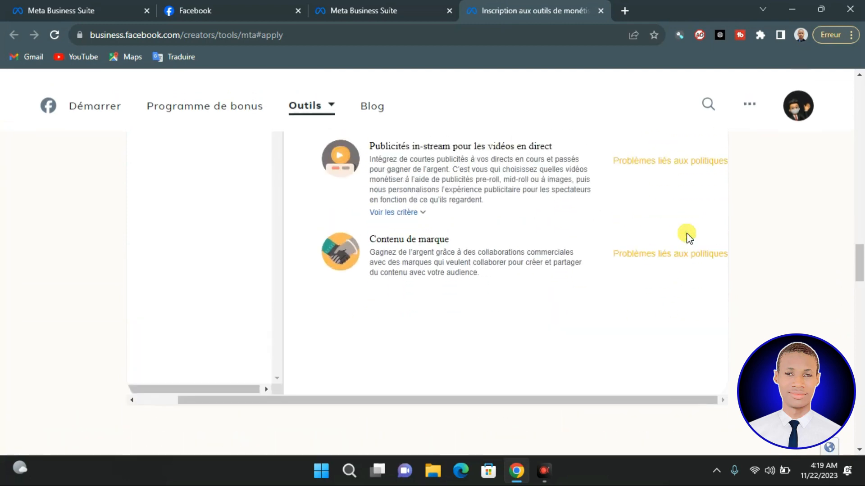
scroll(687, 234, up, 6)
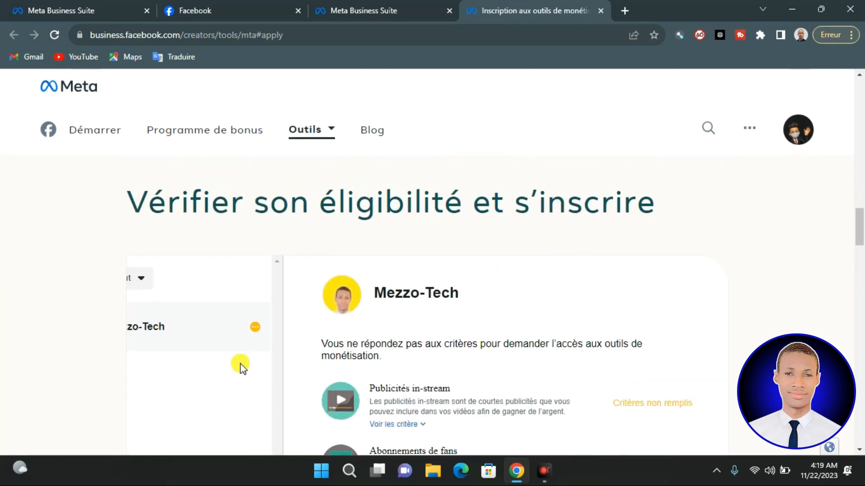
scroll(335, 348, down, 3)
scroll(414, 347, down, 1)
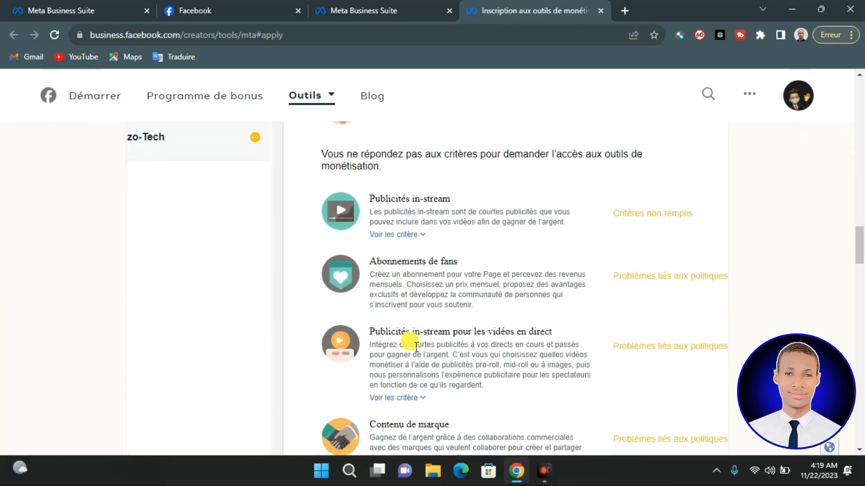
click(419, 235)
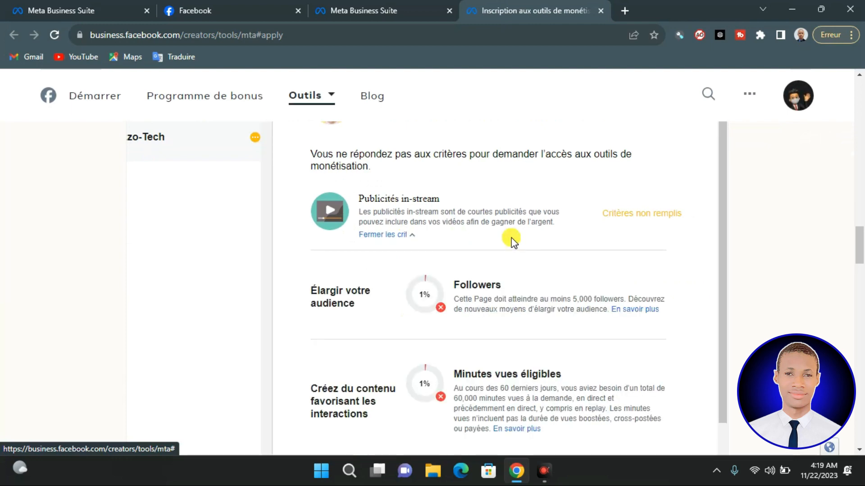
- Check the live video in-stream ads criteria, then return to the Meta Business Suite tab
scroll(471, 275, down, 3)
scroll(468, 277, up, 3)
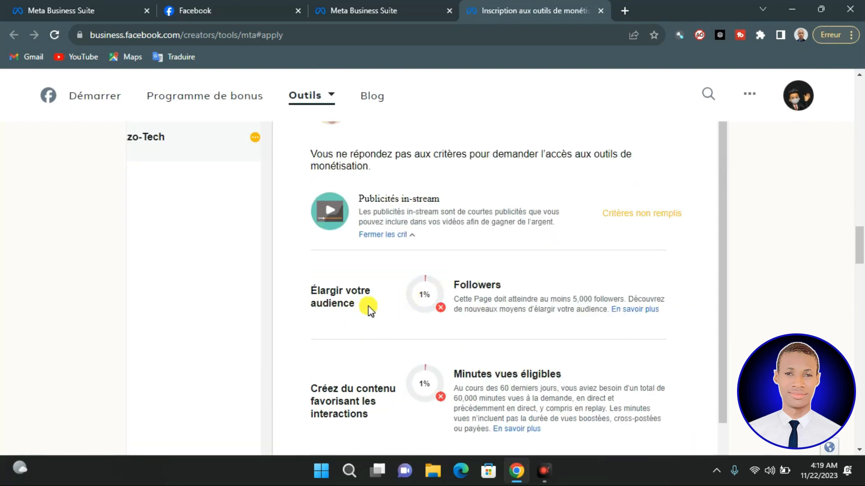
scroll(368, 309, down, 1)
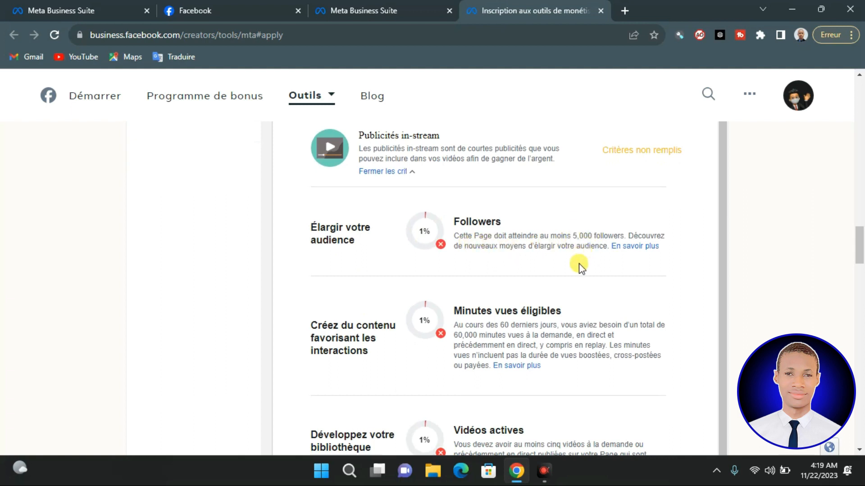
scroll(576, 265, down, 3)
scroll(560, 288, down, 3)
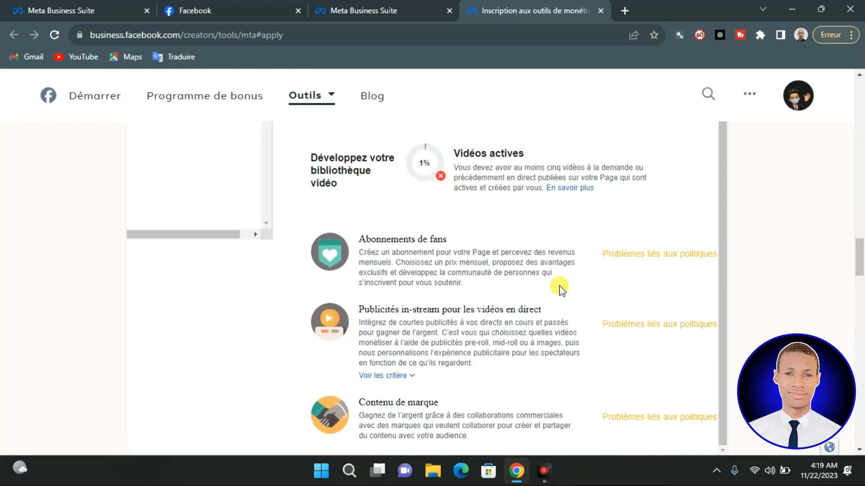
click(418, 375)
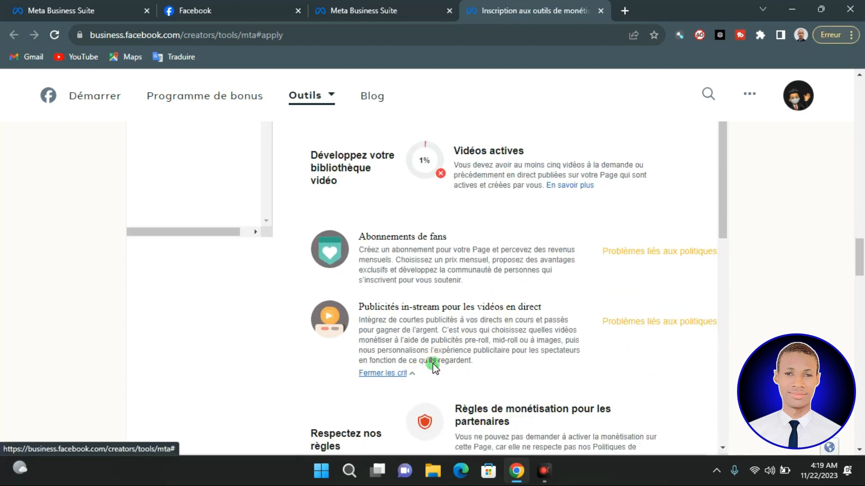
scroll(486, 321, down, 5)
scroll(528, 310, down, 4)
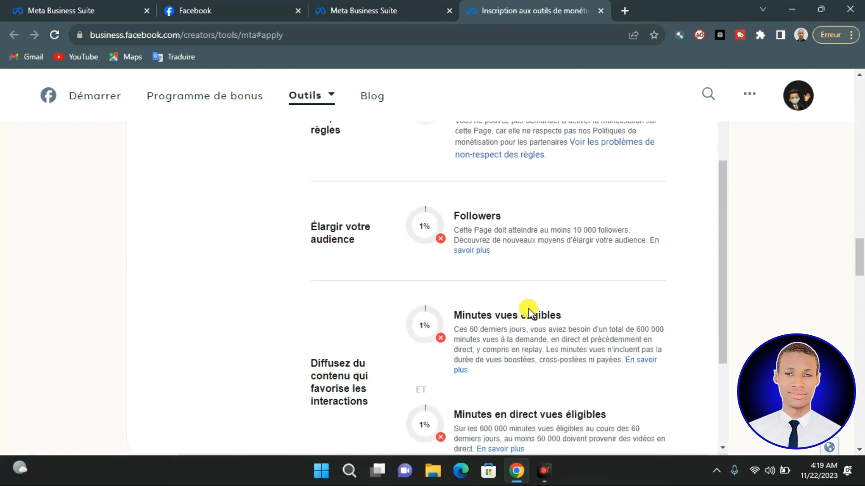
scroll(524, 305, up, 8)
scroll(318, 209, up, 3)
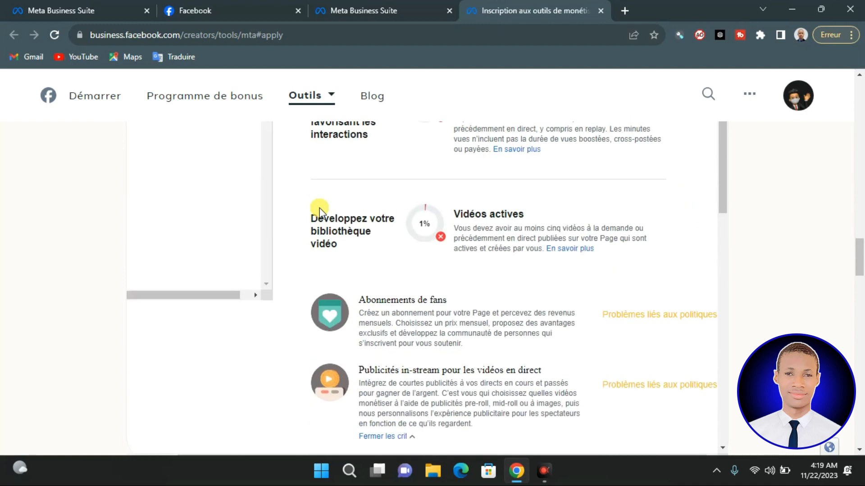
click(392, 5)
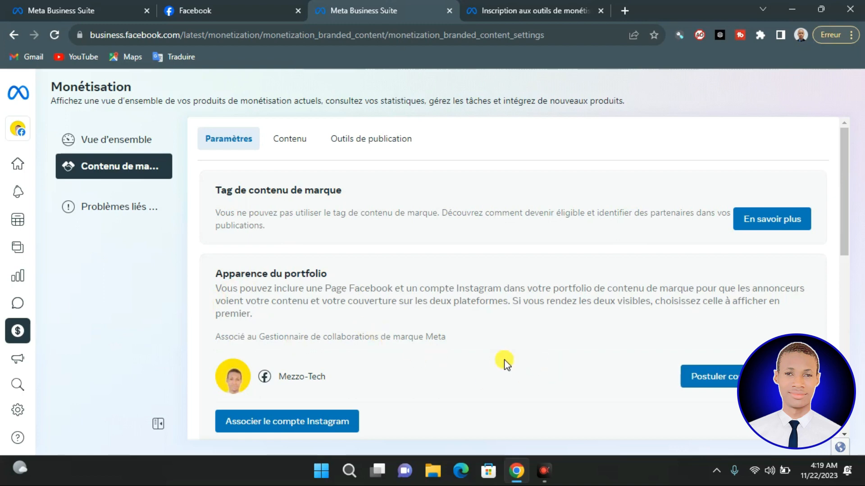
scroll(338, 392, down, 3)
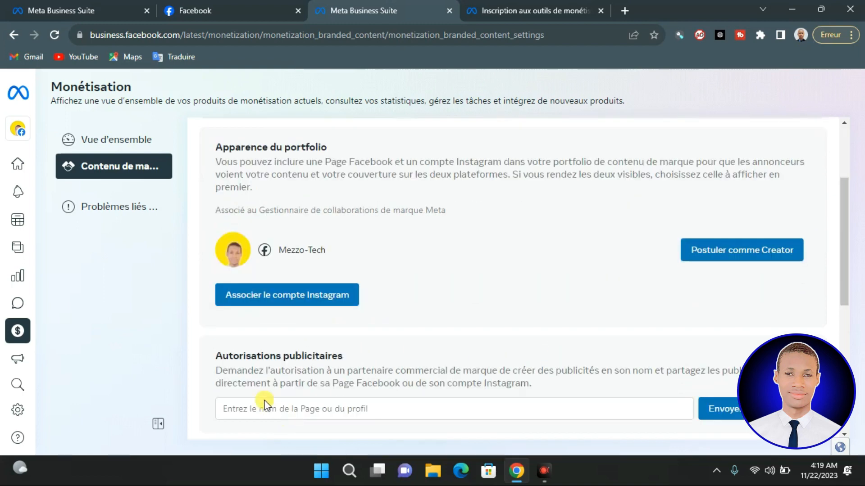
scroll(293, 347, up, 2)
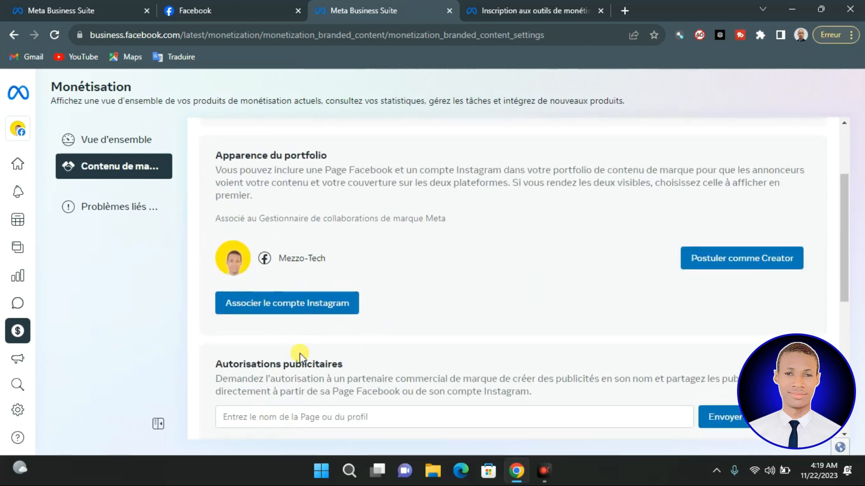
scroll(585, 376, down, 3)
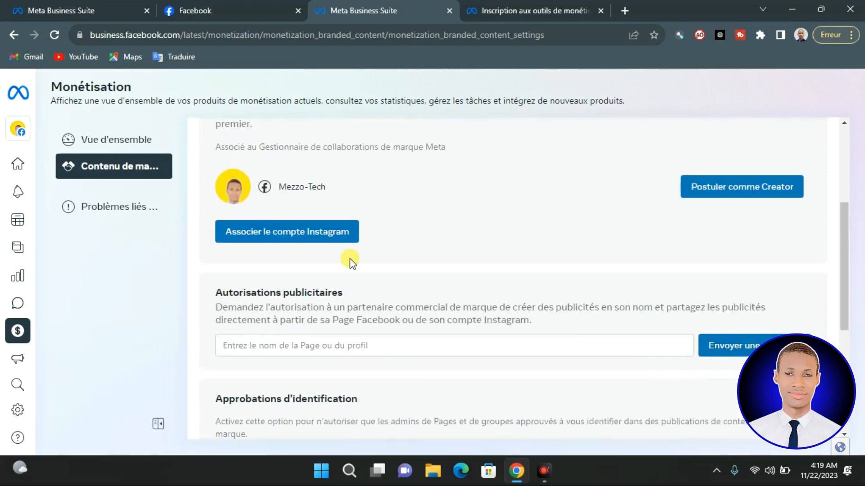
scroll(269, 223, up, 4)
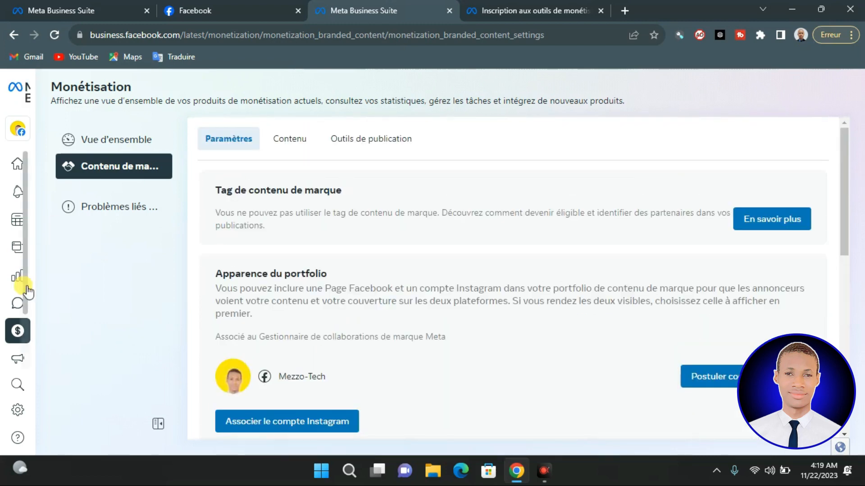